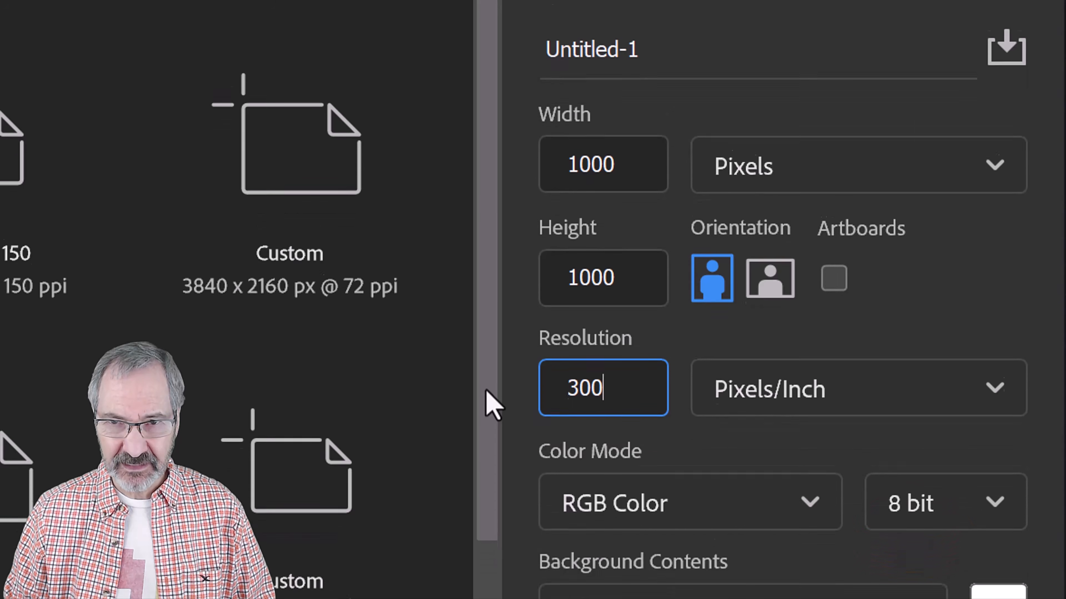
Create a 1000 x 1000 pixel, 300 ppi document with black background contents and set its view to 130%.
{"action": "left_click", "coordinate": [913, 126]}
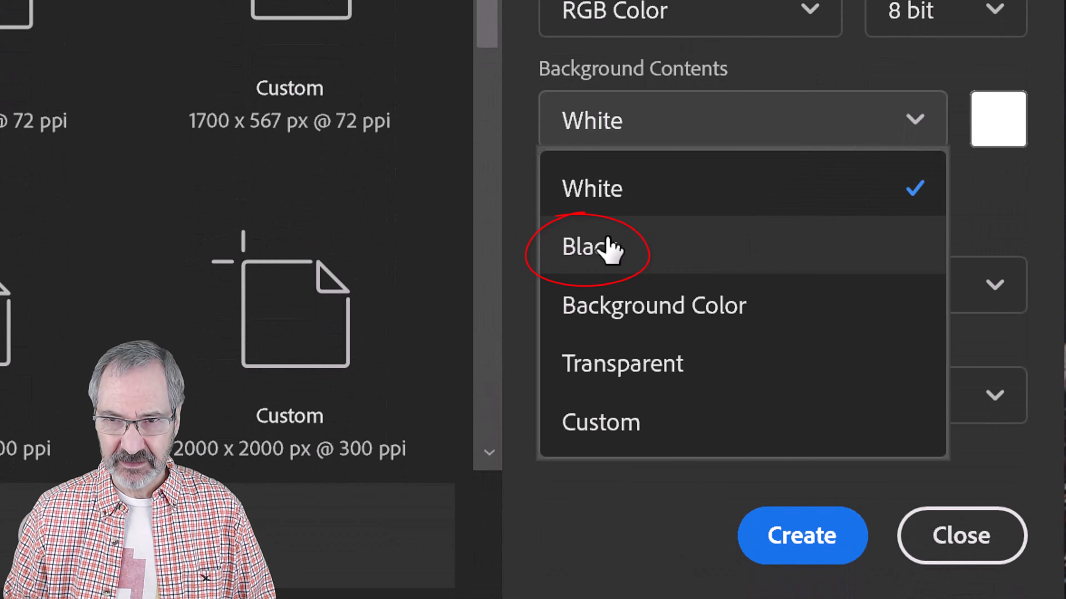
{"action": "left_click", "coordinate": [610, 248]}
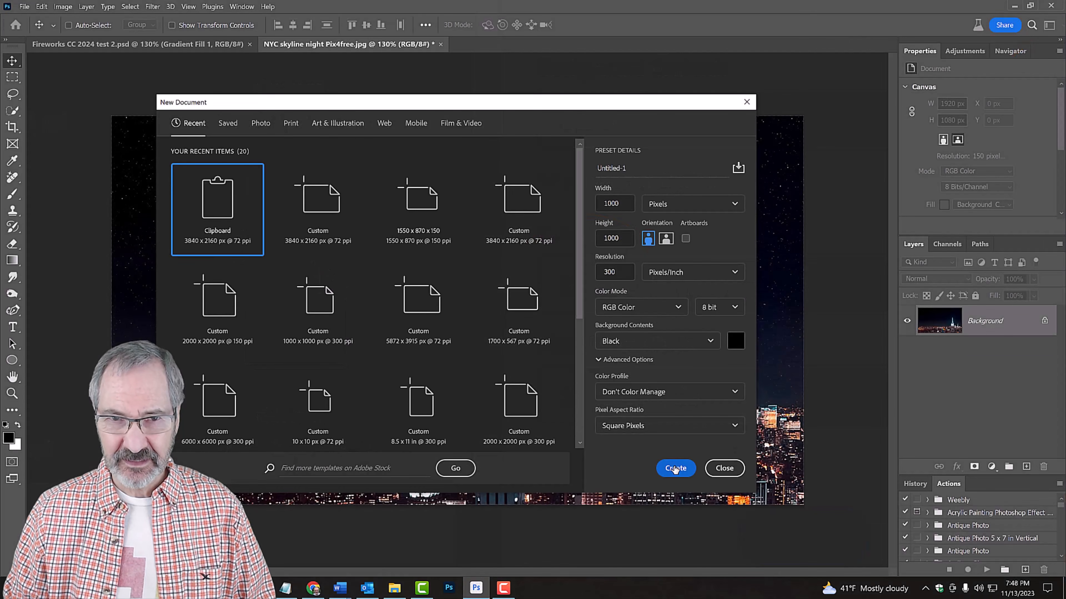
{"action": "left_click", "coordinate": [802, 537]}
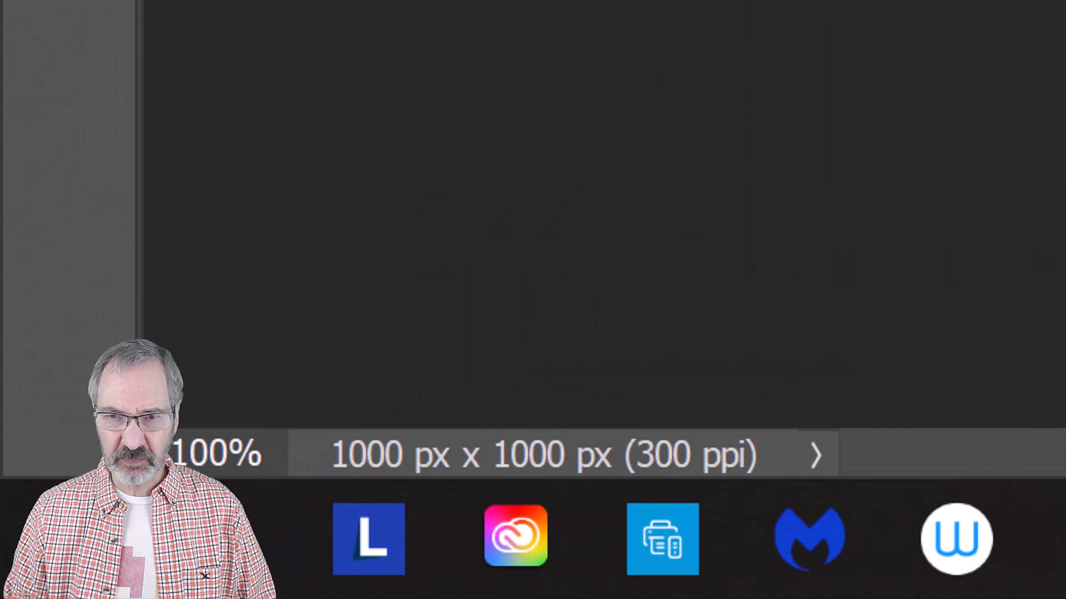
{"action": "left_click", "coordinate": [270, 448]}
{"action": "type", "text": "130"}
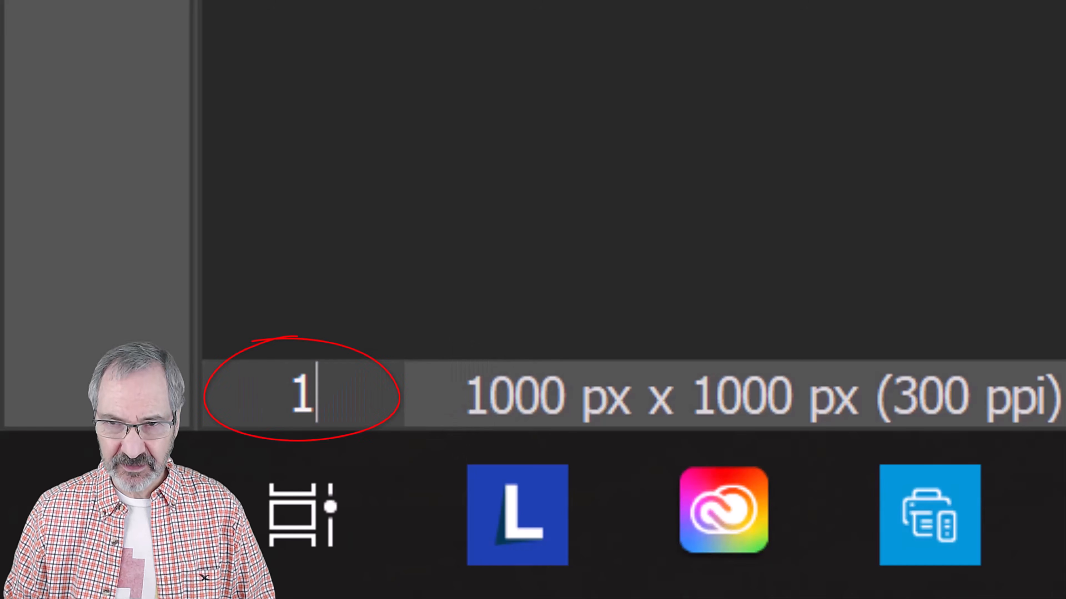
{"action": "key", "text": "Return"}
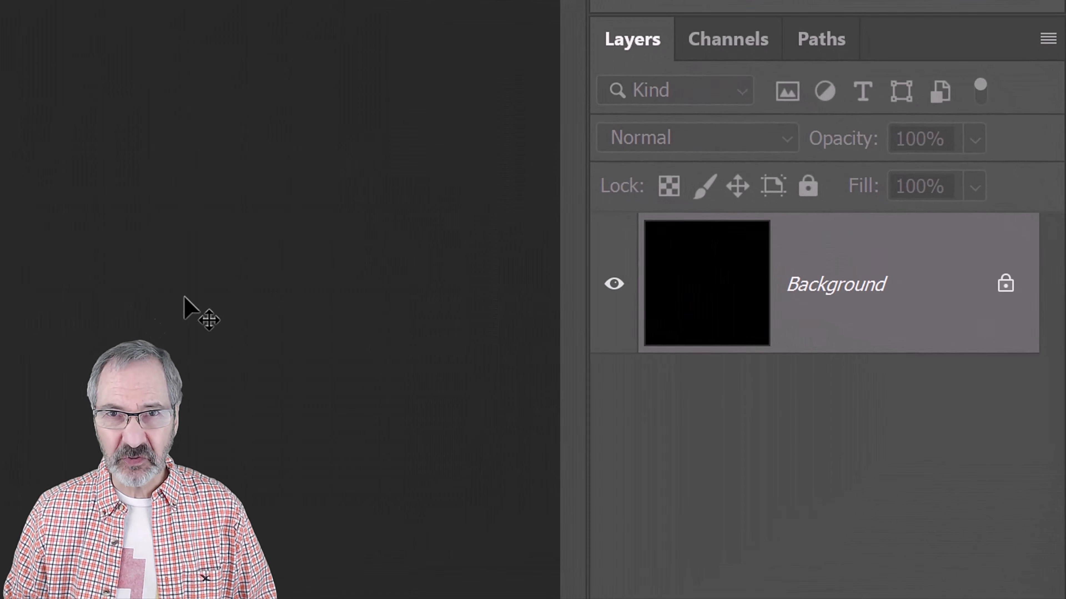
Convert the Background layer to a smart object and add 20% Gaussian, monochromatic noise to it.
{"action": "left_click", "coordinate": [1048, 40]}
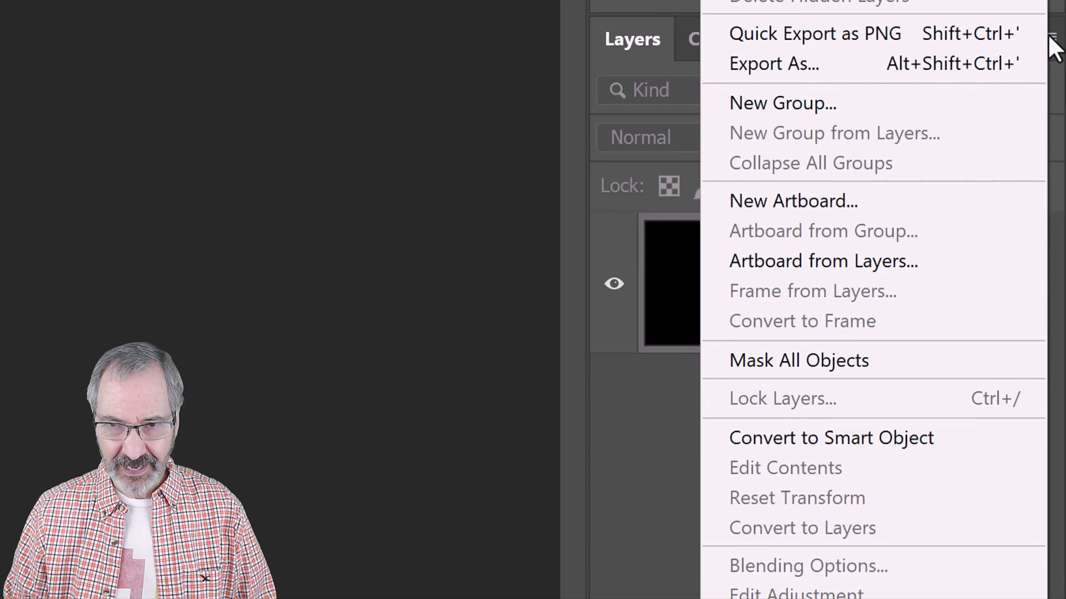
{"action": "left_click", "coordinate": [816, 439]}
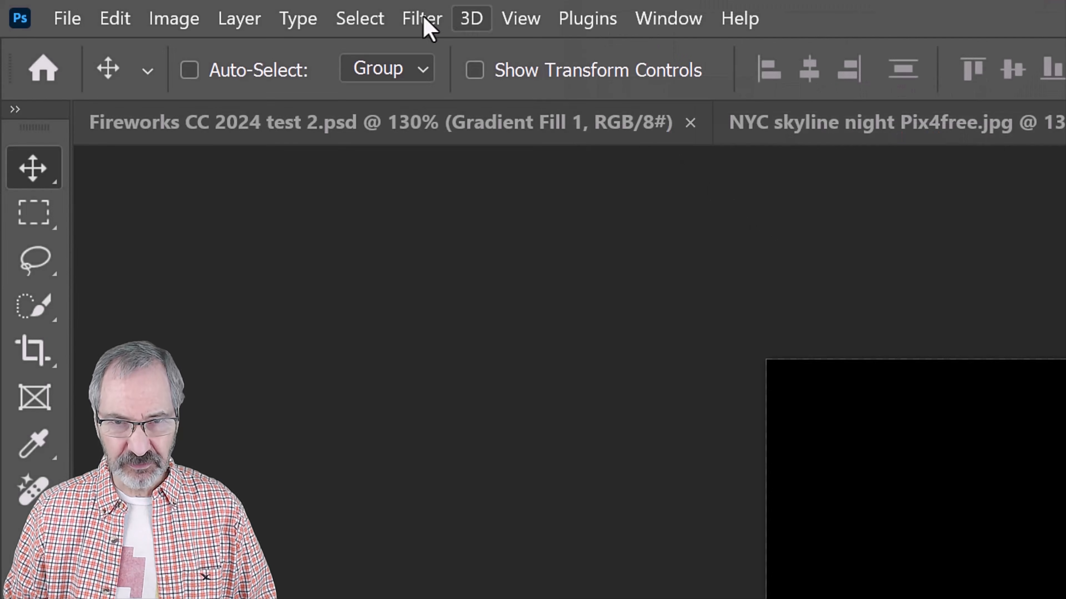
{"action": "left_click", "coordinate": [420, 19]}
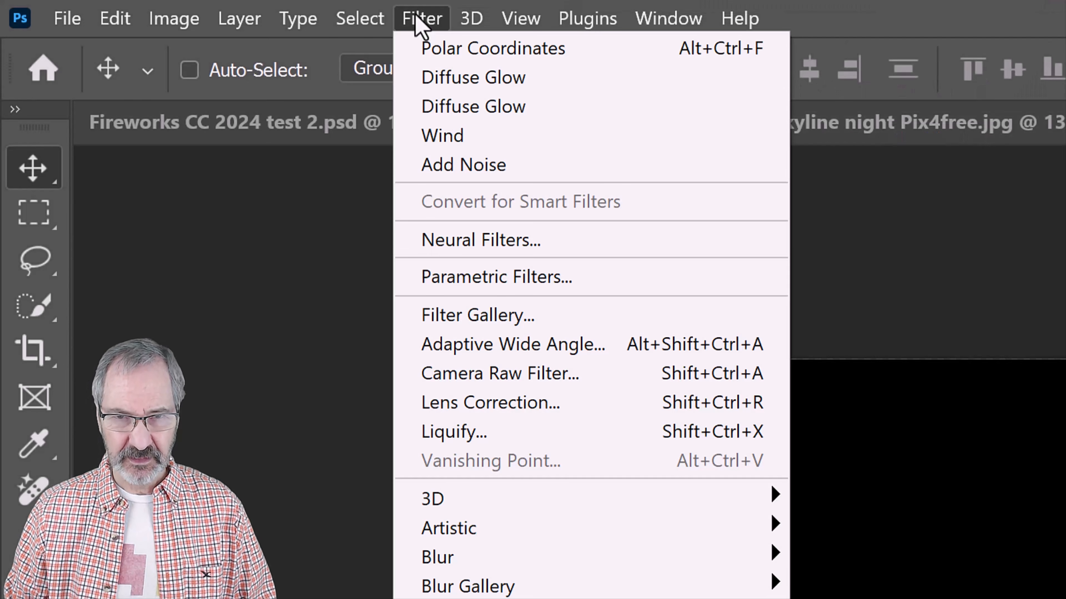
{"action": "mouse_move", "coordinate": [446, 341]}
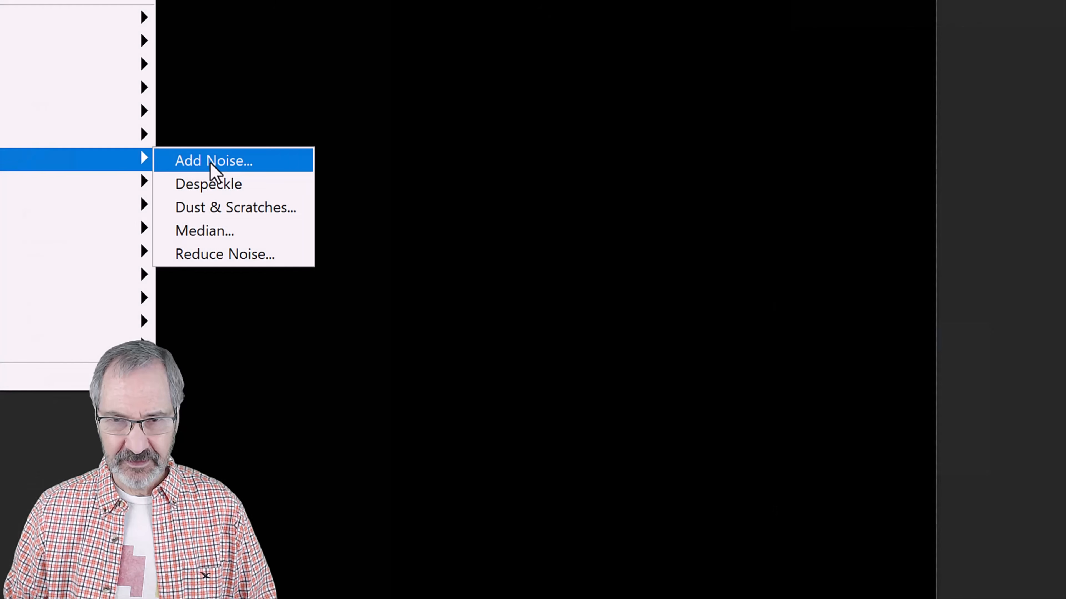
{"action": "left_click", "coordinate": [860, 342]}
{"action": "type", "text": "20"}
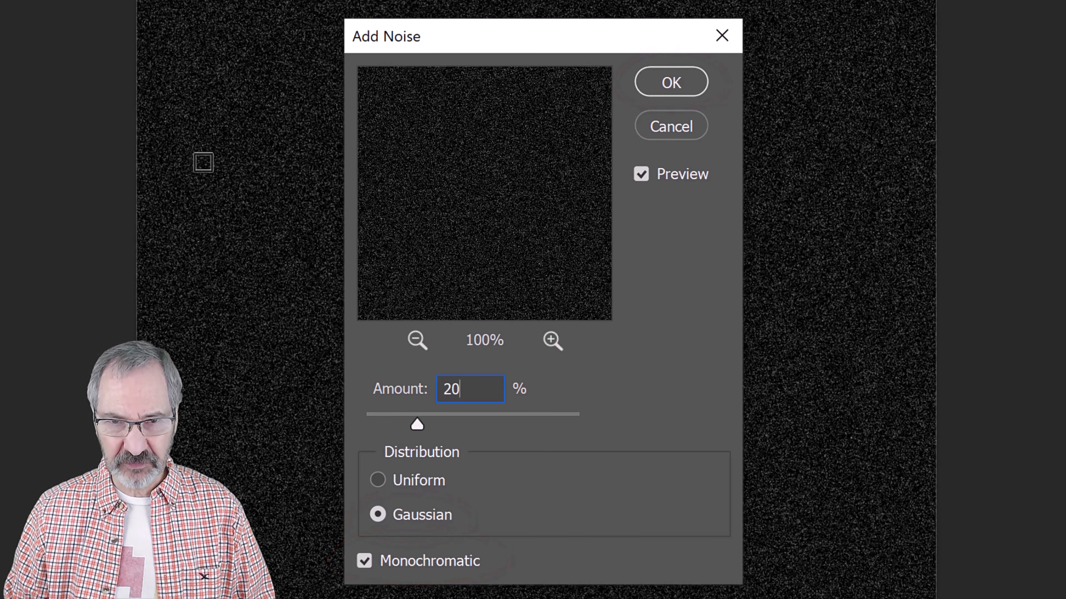
{"action": "key", "text": "Return"}
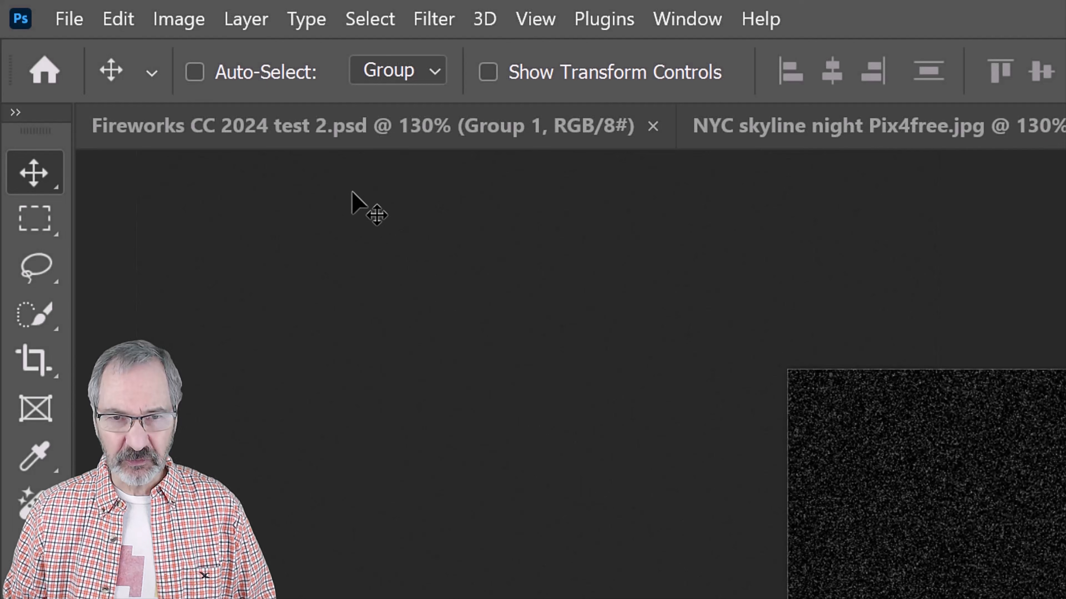
Apply a Threshold adjustment with a level of 130 to the noise layer.
{"action": "left_click", "coordinate": [174, 20]}
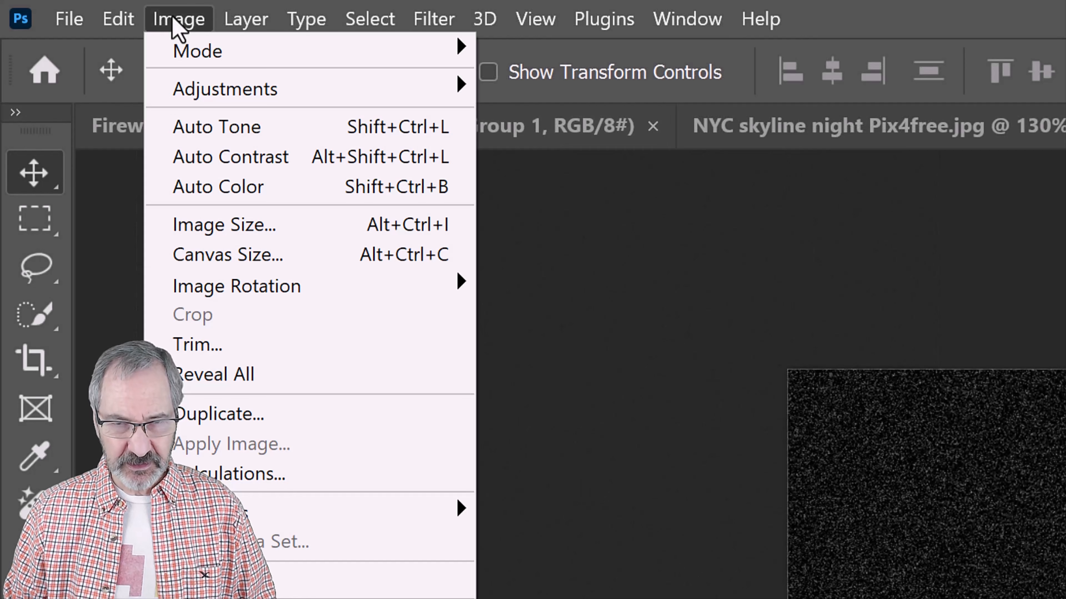
{"action": "mouse_move", "coordinate": [214, 98]}
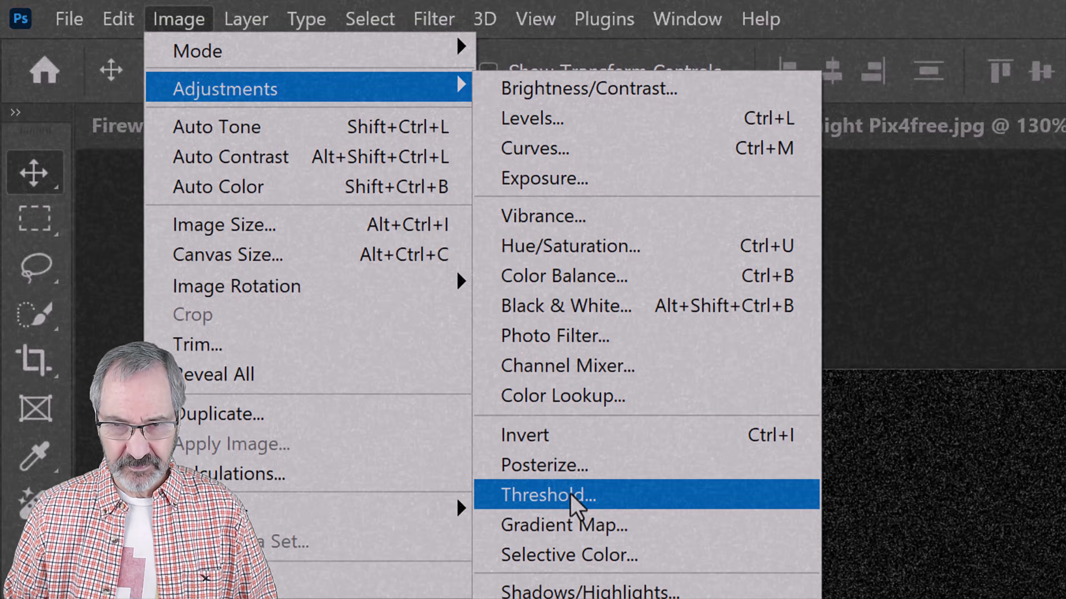
{"action": "left_click", "coordinate": [575, 502]}
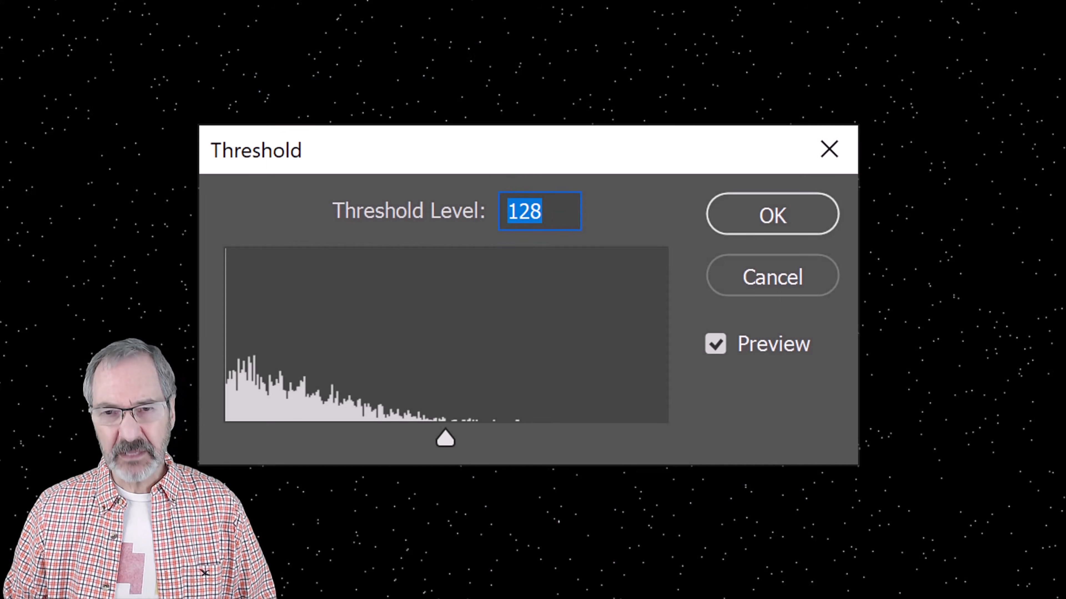
{"action": "type", "text": "130"}
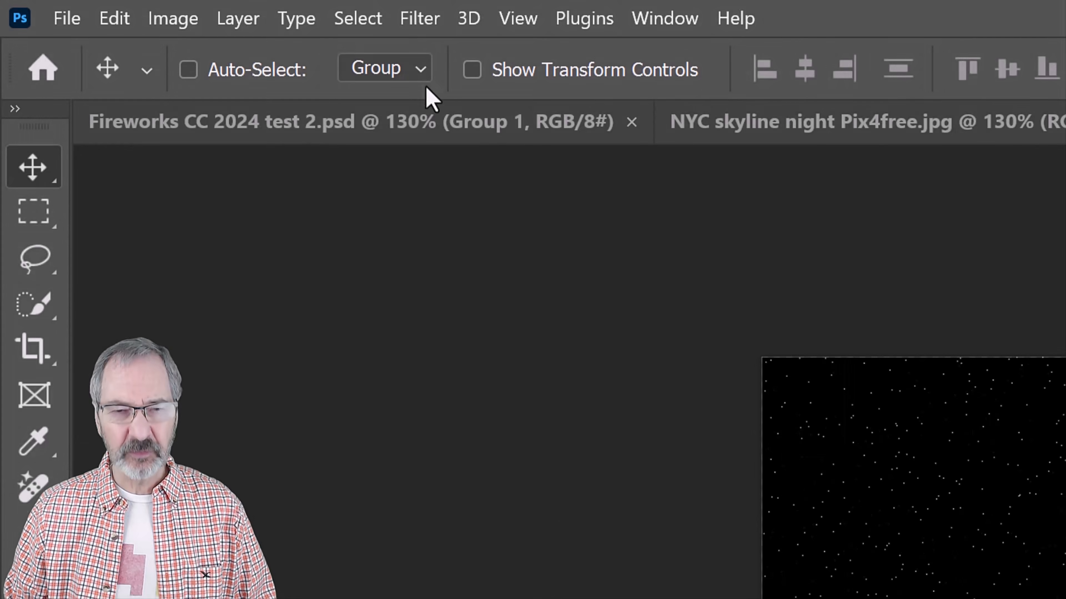
Apply the Wind filter three times in a row, using the Wind method and the direction From the Right.
{"action": "left_click", "coordinate": [419, 19]}
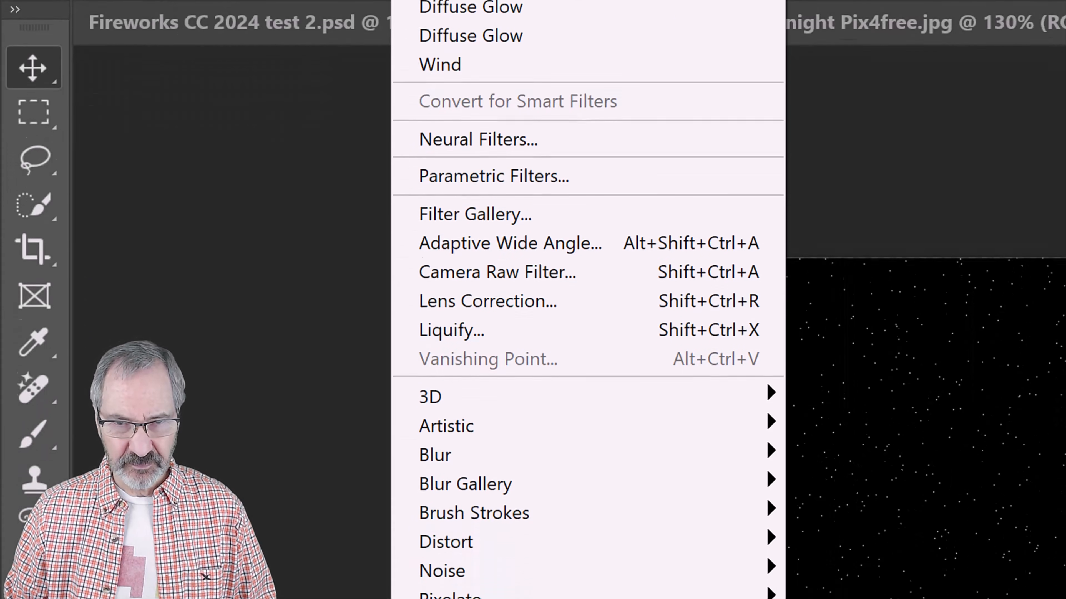
{"action": "mouse_move", "coordinate": [447, 509]}
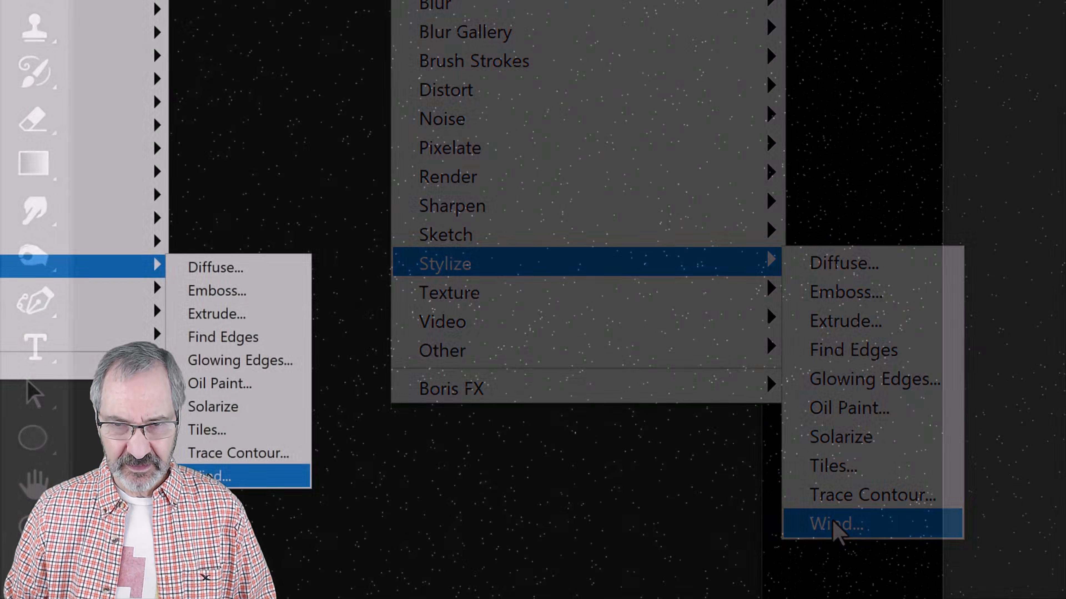
{"action": "left_click", "coordinate": [834, 525]}
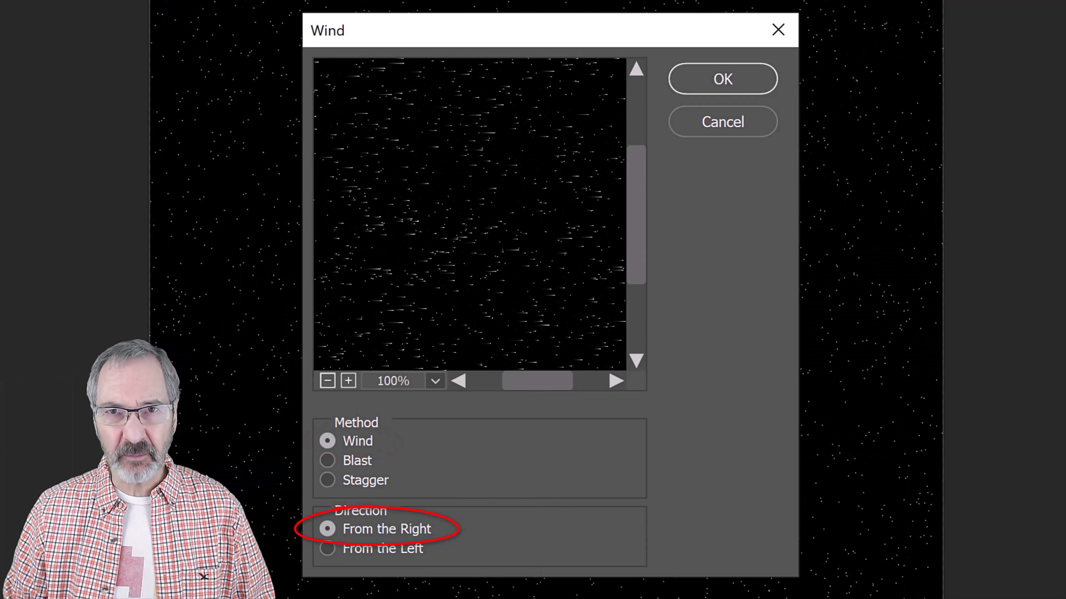
{"action": "key", "text": "Return"}
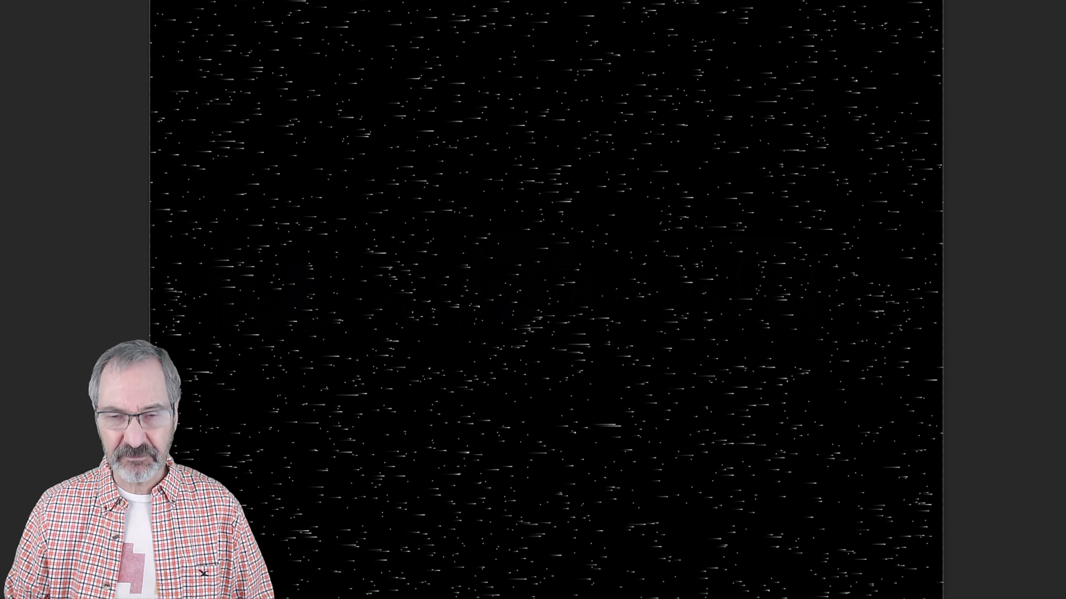
{"action": "key", "text": "ctrl+alt+f"}
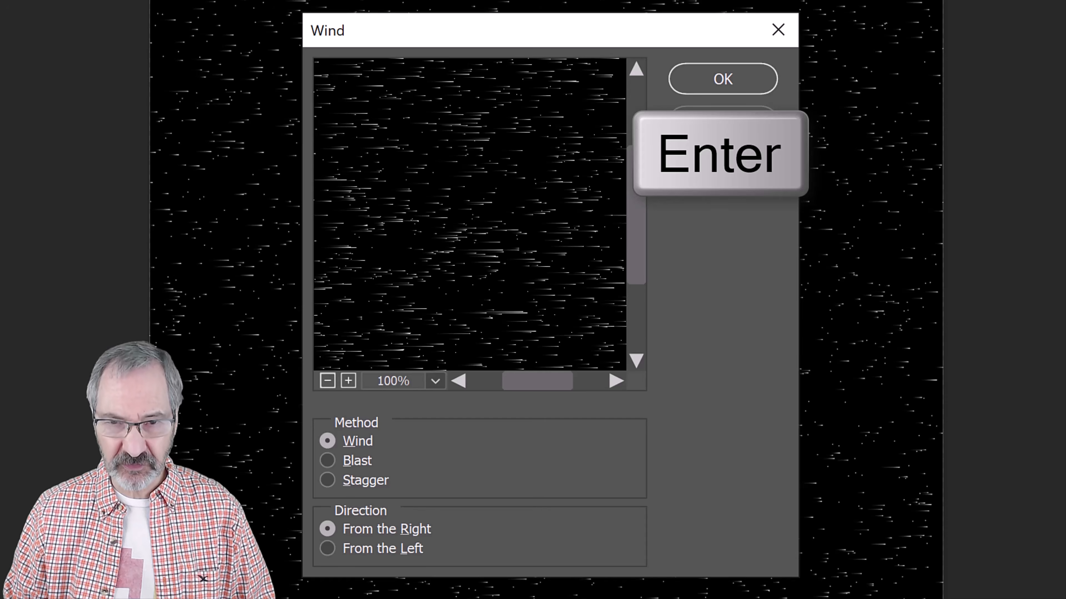
{"action": "key", "text": "Return"}
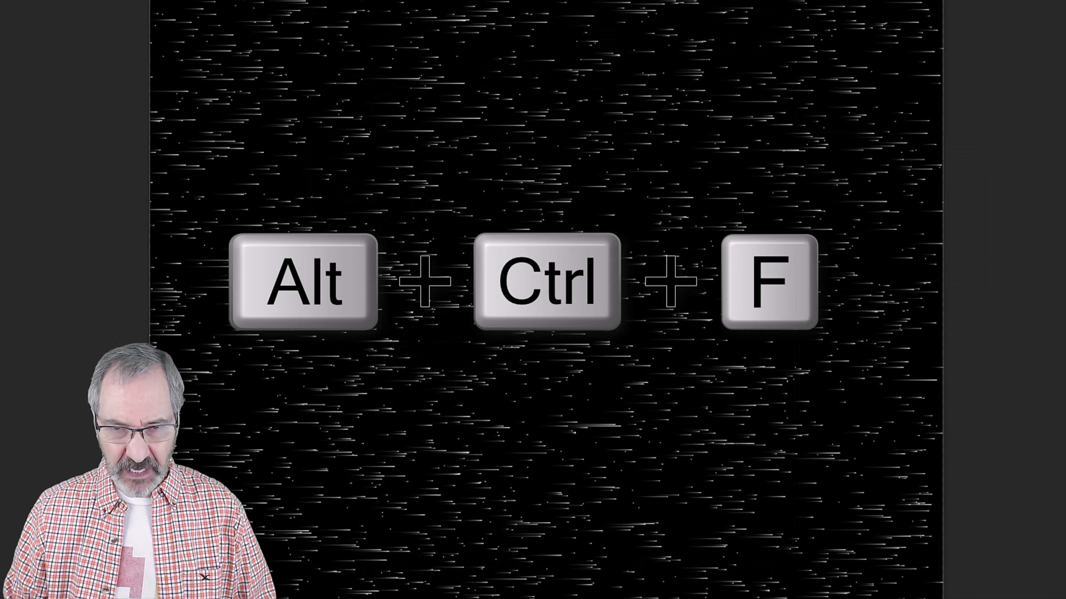
{"action": "key", "text": "alt+ctrl+f"}
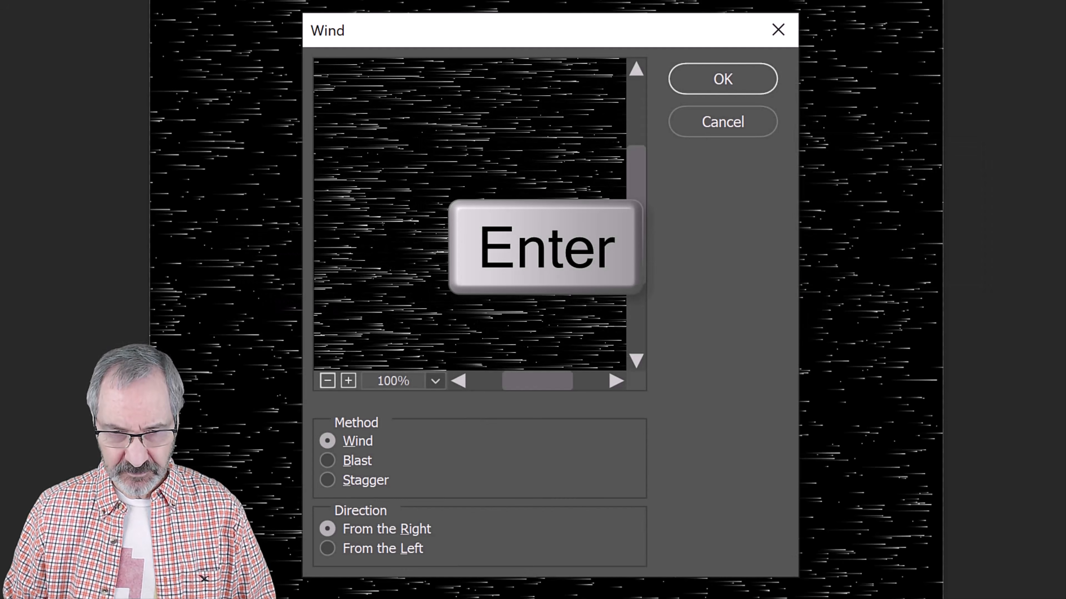
{"action": "key", "text": "Return"}
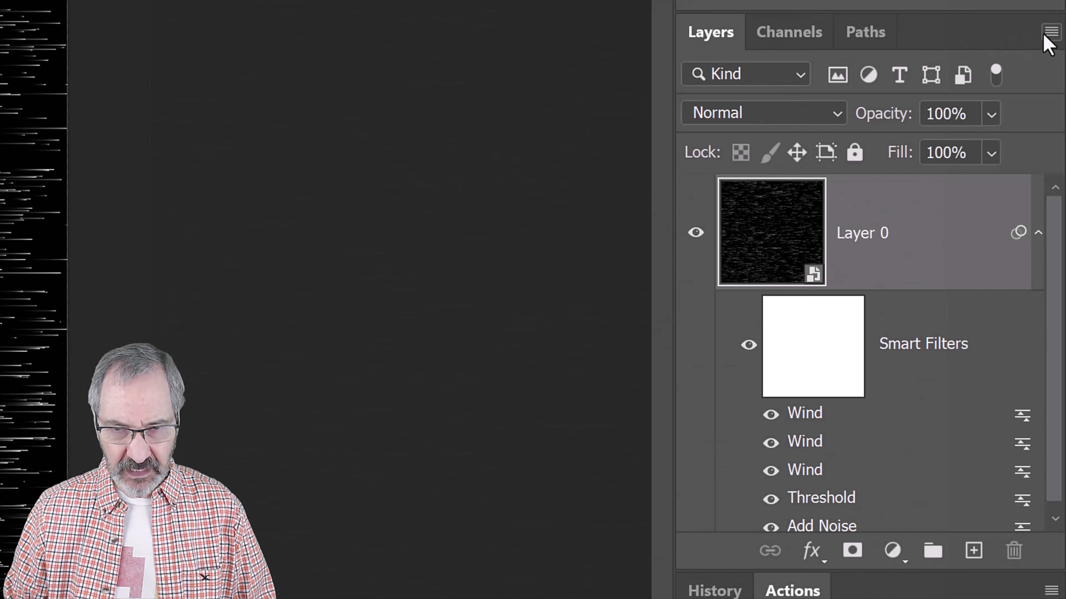
Convert the filtered layer to a new smart object and rotate it 90° clockwise so the streaks run vertically.
{"action": "left_click", "coordinate": [1048, 32]}
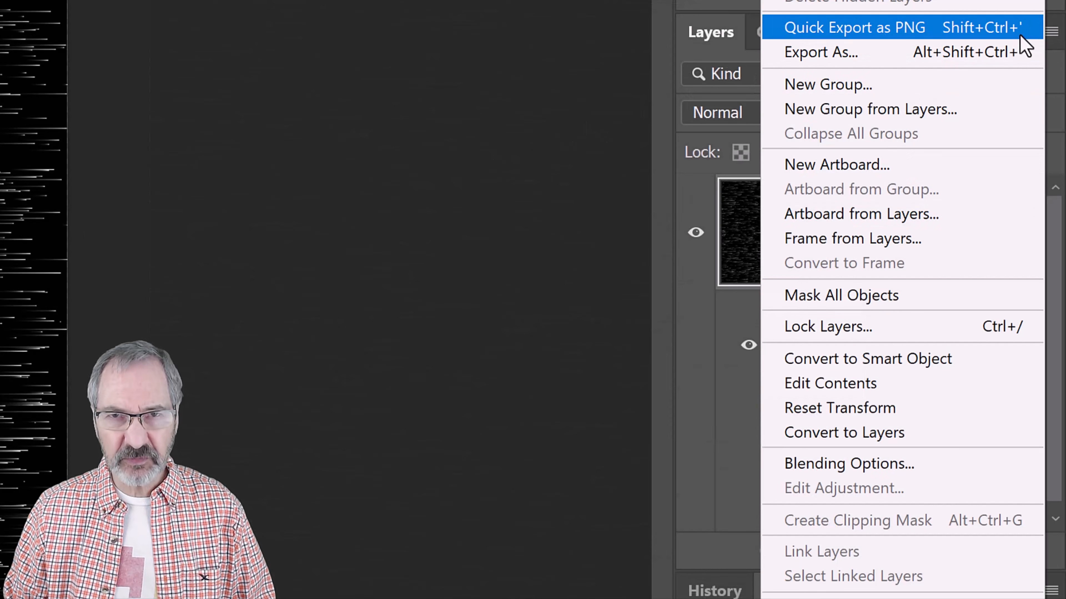
{"action": "left_click", "coordinate": [843, 360]}
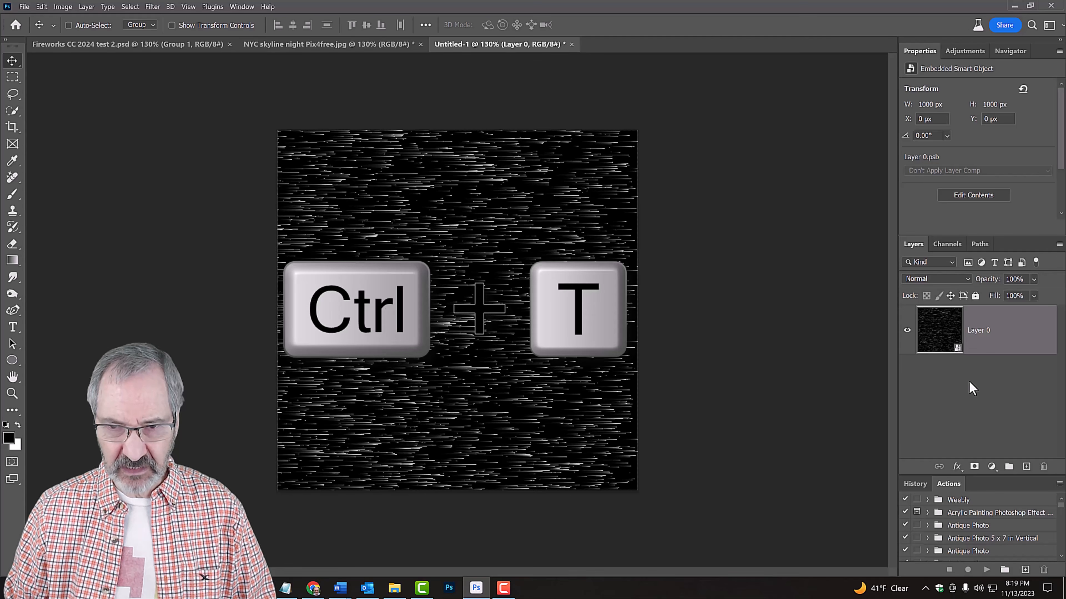
{"action": "key", "text": "ctrl+t"}
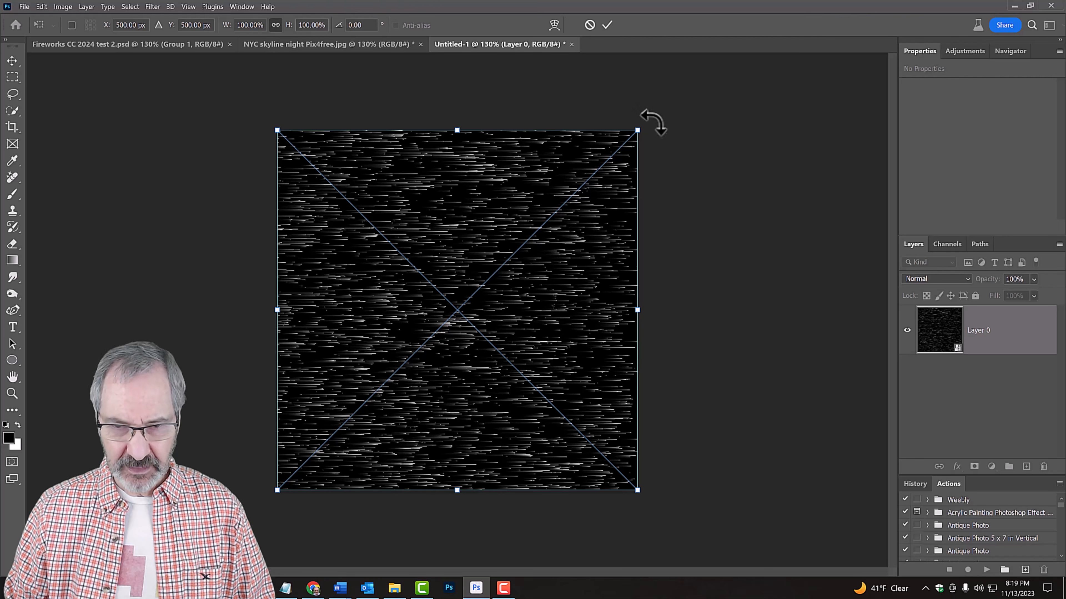
{"action": "key", "text": "shift"}
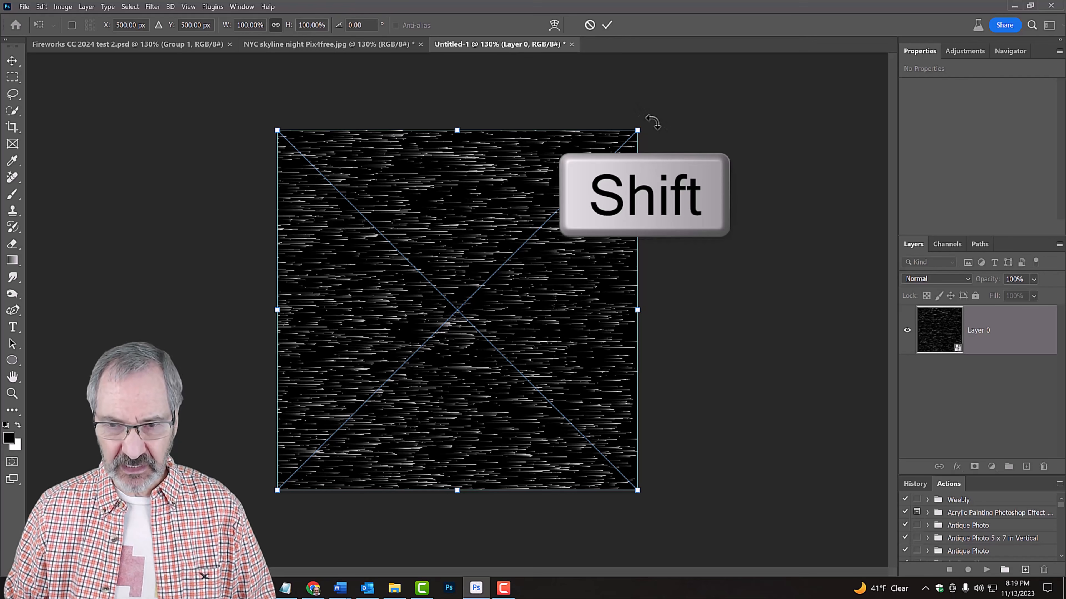
{"action": "left_click_drag", "start_coordinate": [650, 121], "coordinate": [629, 499]}
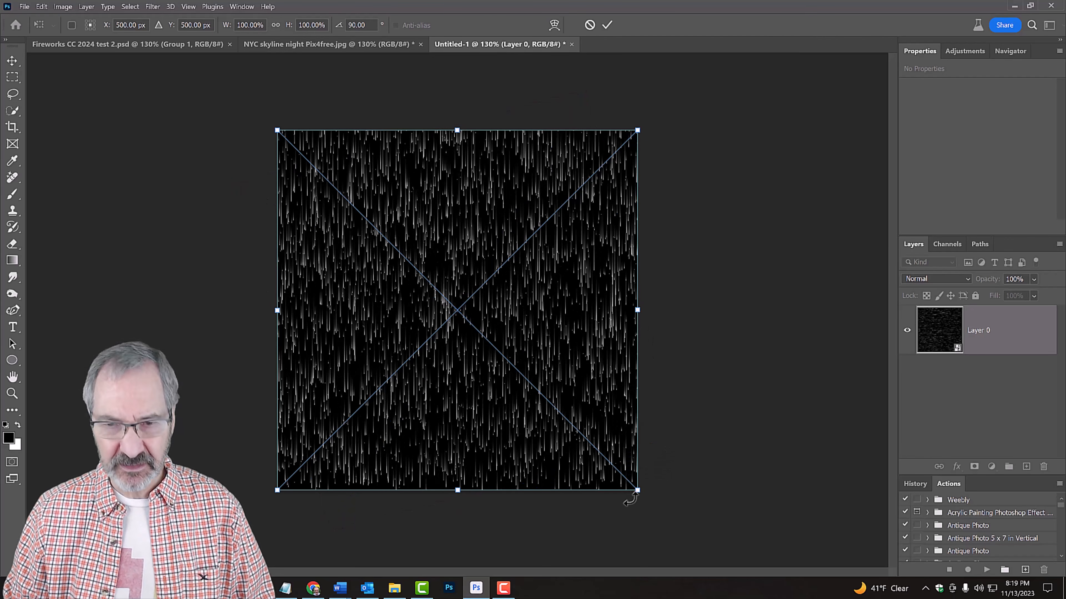
{"action": "key", "text": "Return"}
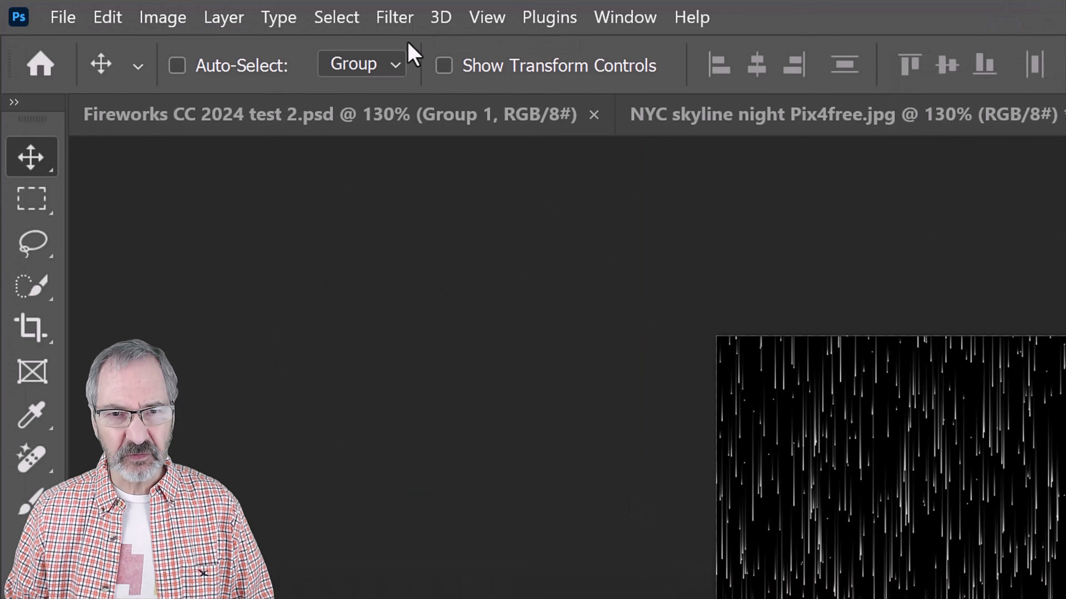
Apply the Polar Coordinates distortion with Rectangular to Polar to the streaked layer.
{"action": "left_click", "coordinate": [151, 7]}
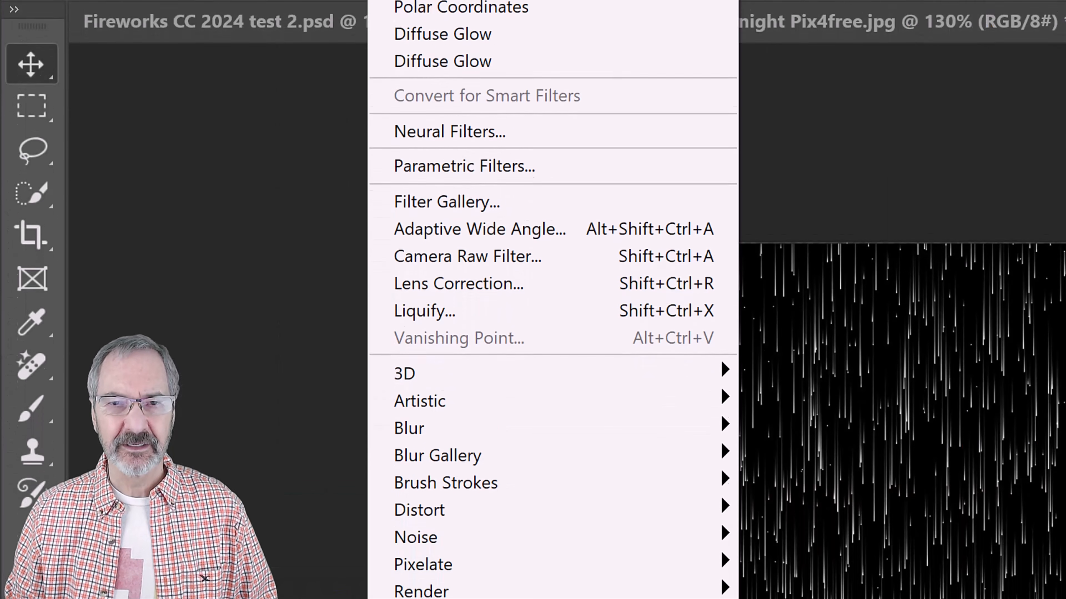
{"action": "mouse_move", "coordinate": [418, 341]}
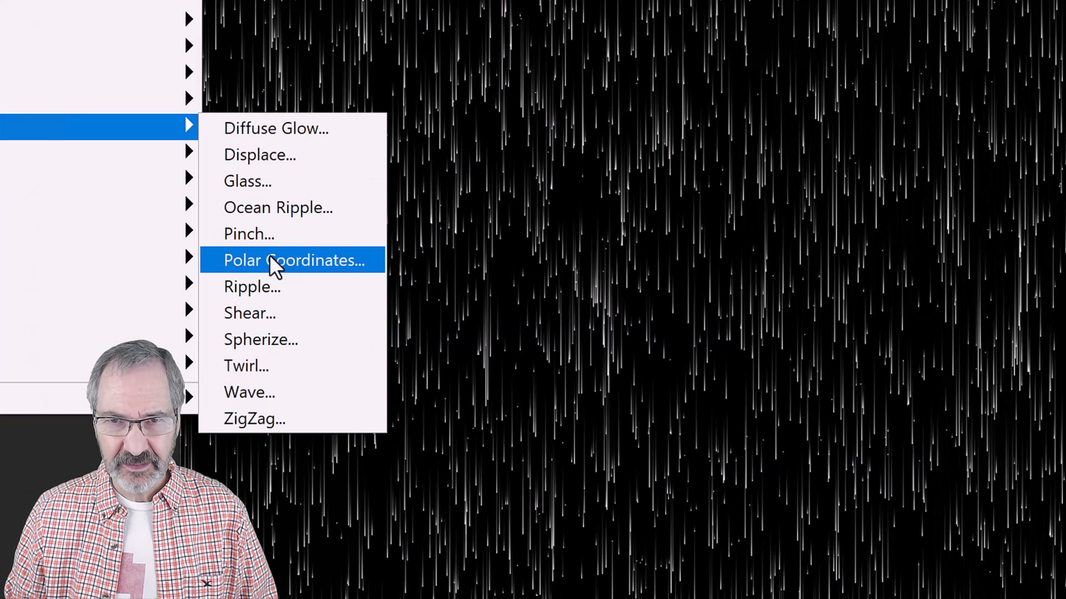
{"action": "left_click", "coordinate": [812, 472]}
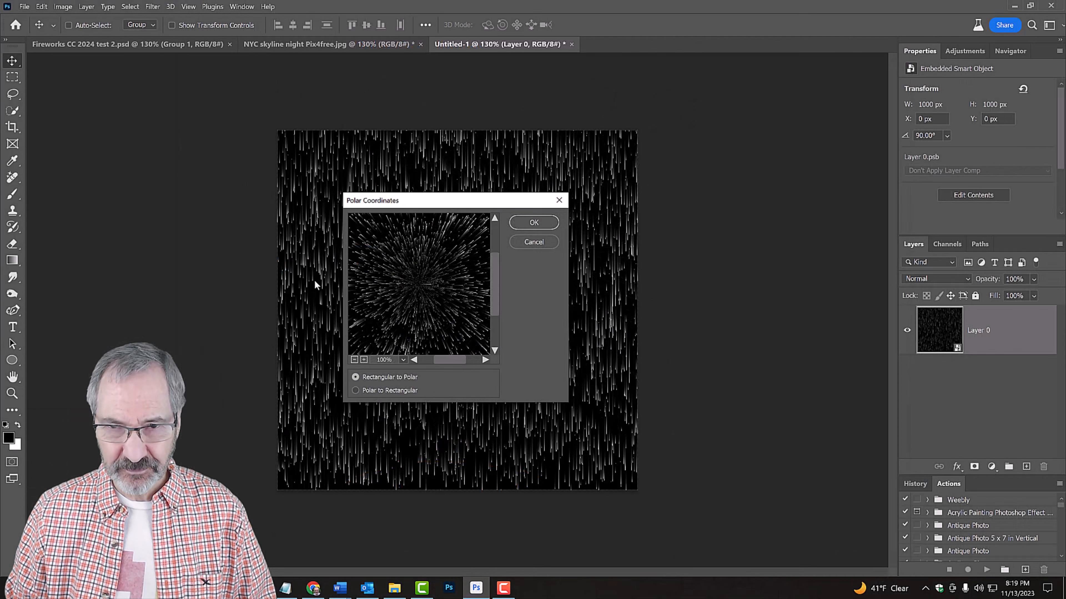
{"action": "key", "text": "Return"}
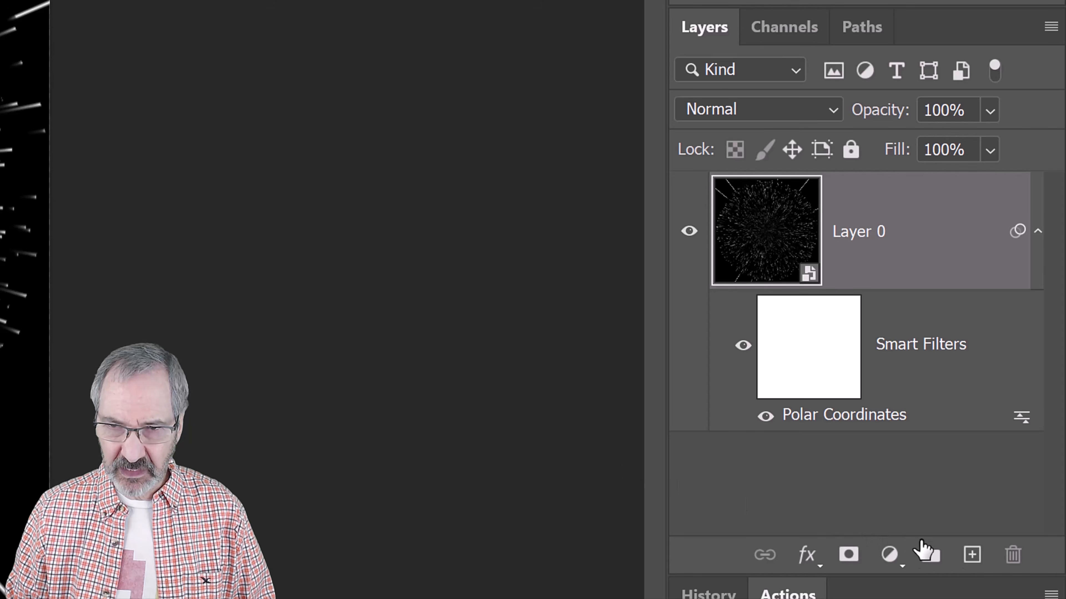
Add a new empty layer and set up the Pencil tool with a 25 px tip at 0% hardness.
{"action": "left_click", "coordinate": [972, 556]}
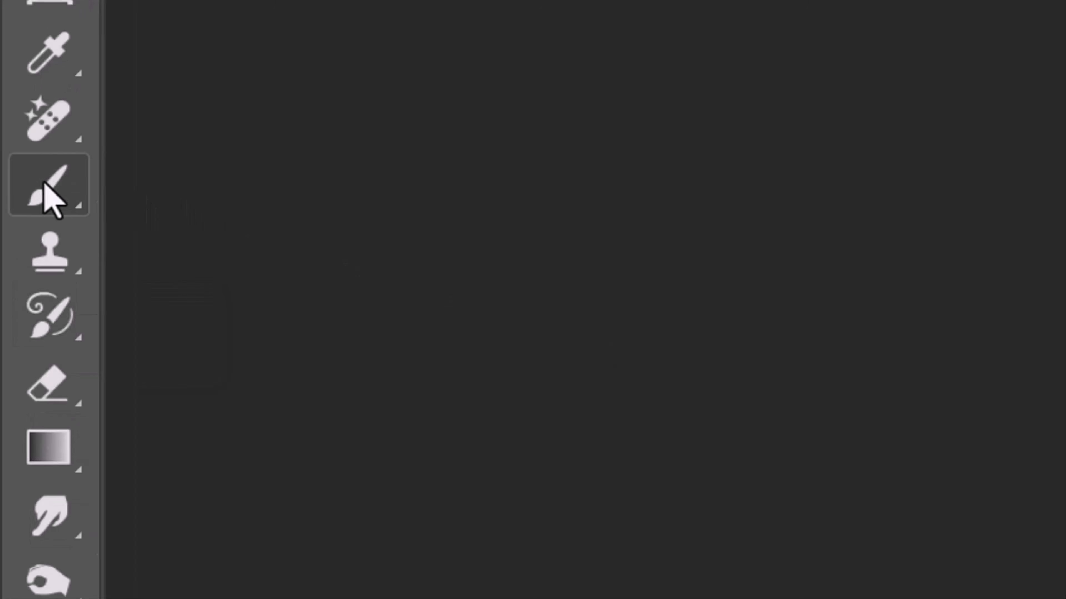
{"action": "left_click", "coordinate": [47, 185]}
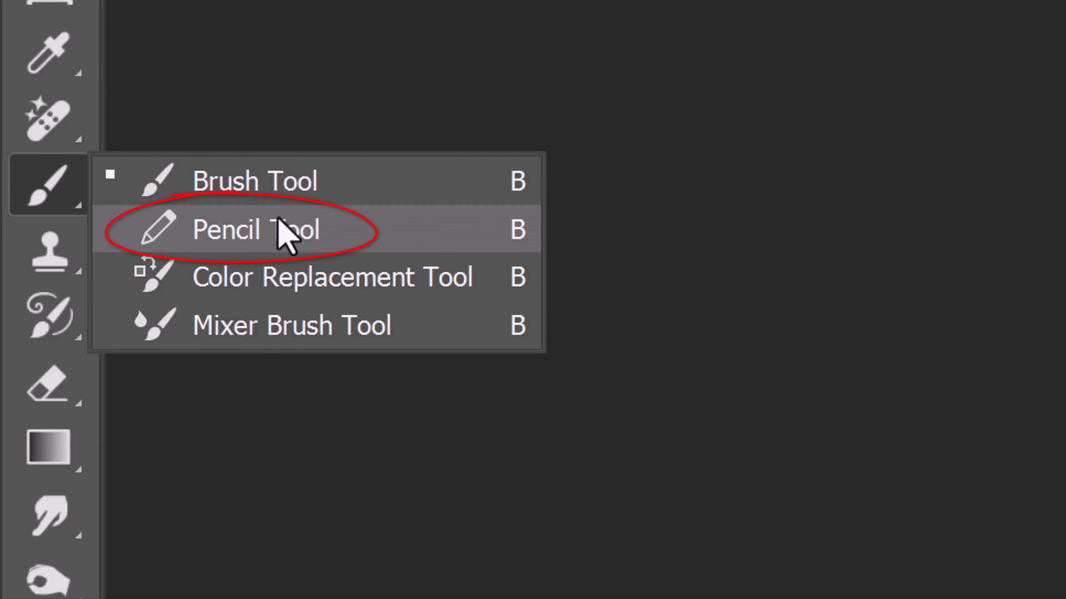
{"action": "left_click", "coordinate": [279, 219]}
{"action": "left_click", "coordinate": [226, 68]}
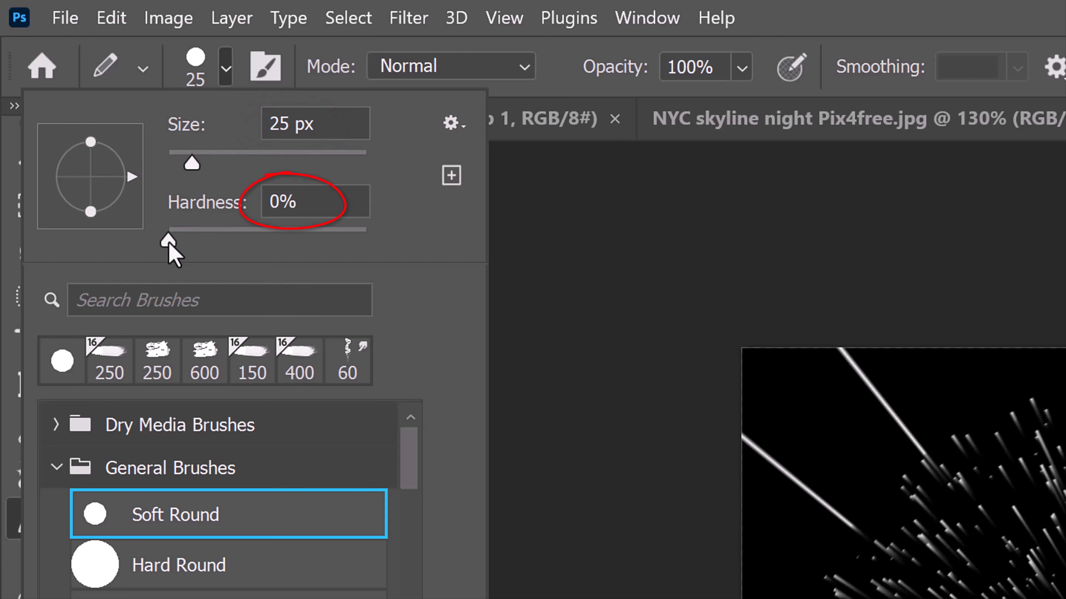
{"action": "left_click_drag", "start_coordinate": [169, 245], "coordinate": [420, 219]}
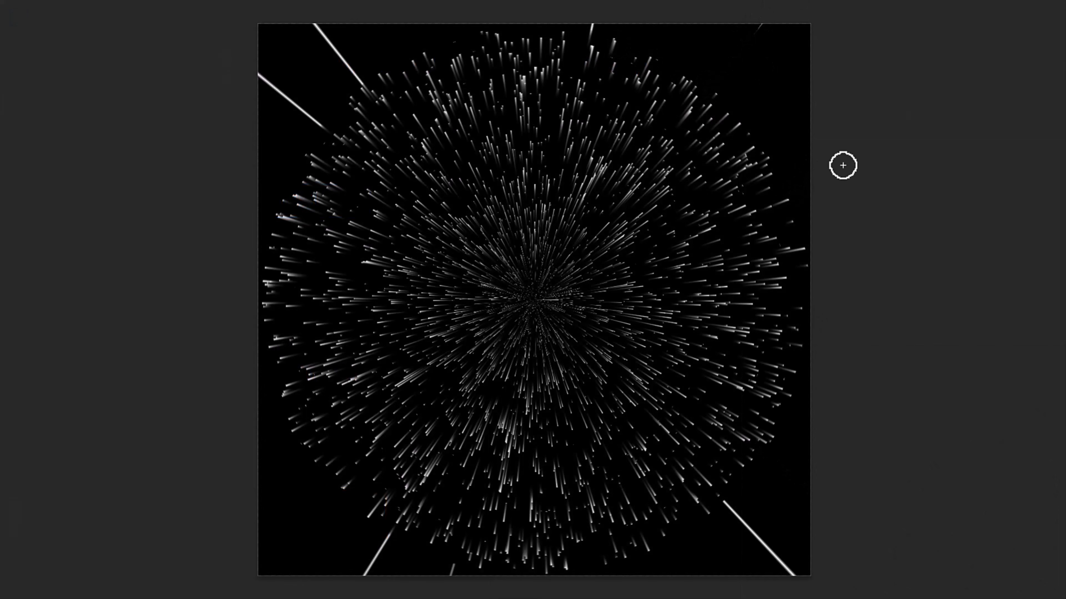
Paint over the long stray streaks near the corners of the burst in black on the new layer.
{"action": "left_click_drag", "start_coordinate": [723, 502], "coordinate": [793, 575]}
{"action": "left_click_drag", "start_coordinate": [394, 528], "coordinate": [364, 574]}
{"action": "left_click_drag", "start_coordinate": [326, 131], "coordinate": [259, 74]}
{"action": "left_click_drag", "start_coordinate": [368, 95], "coordinate": [308, 11]}
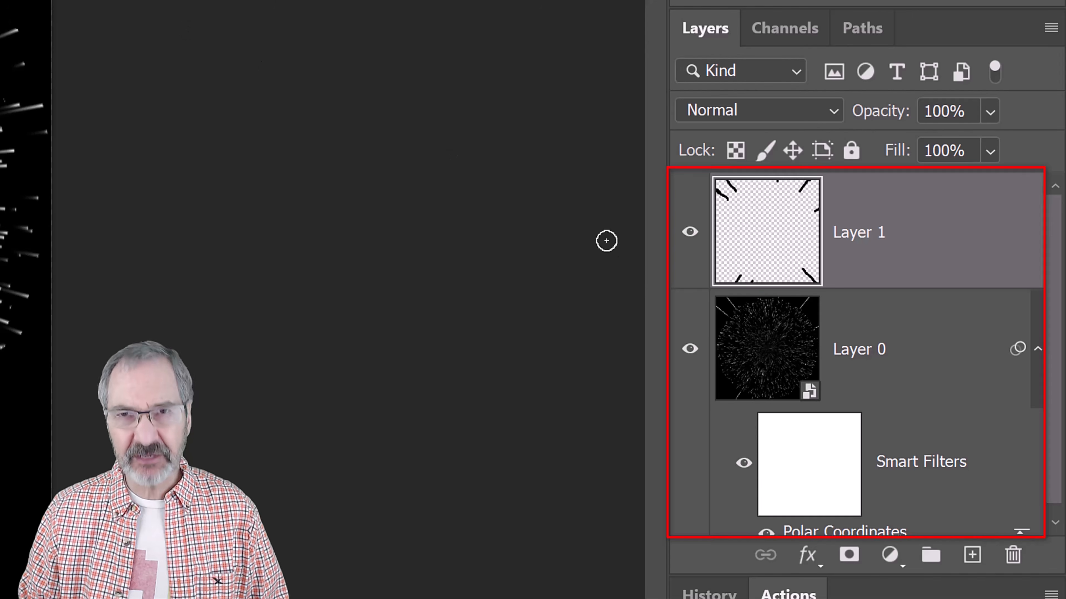
Select both the painted layer and the burst layer and convert them into one smart object.
{"action": "left_click", "coordinate": [771, 362], "text": "shift"}
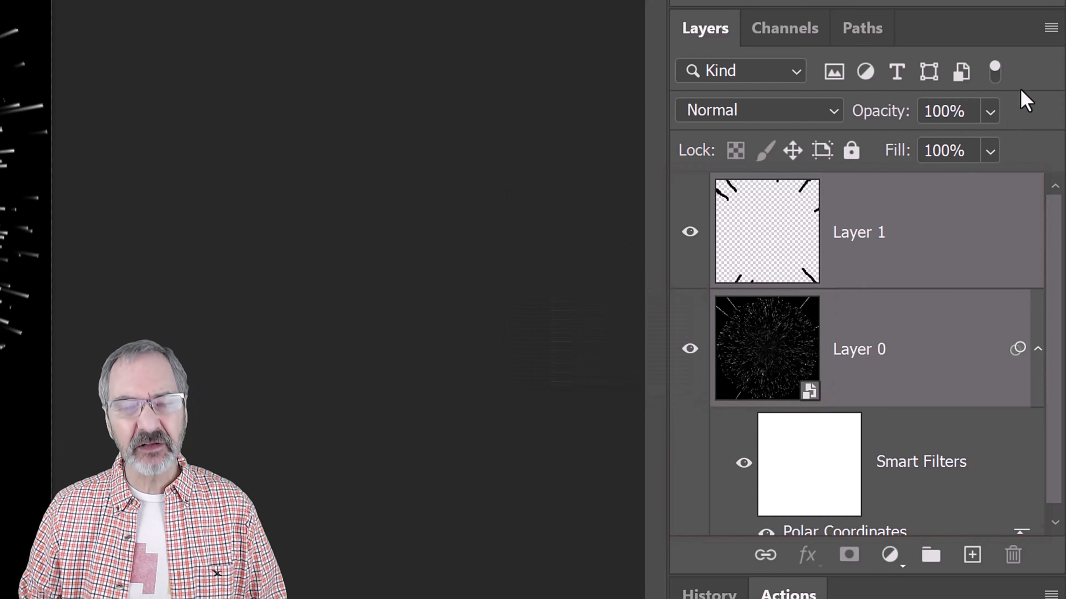
{"action": "left_click", "coordinate": [1049, 28]}
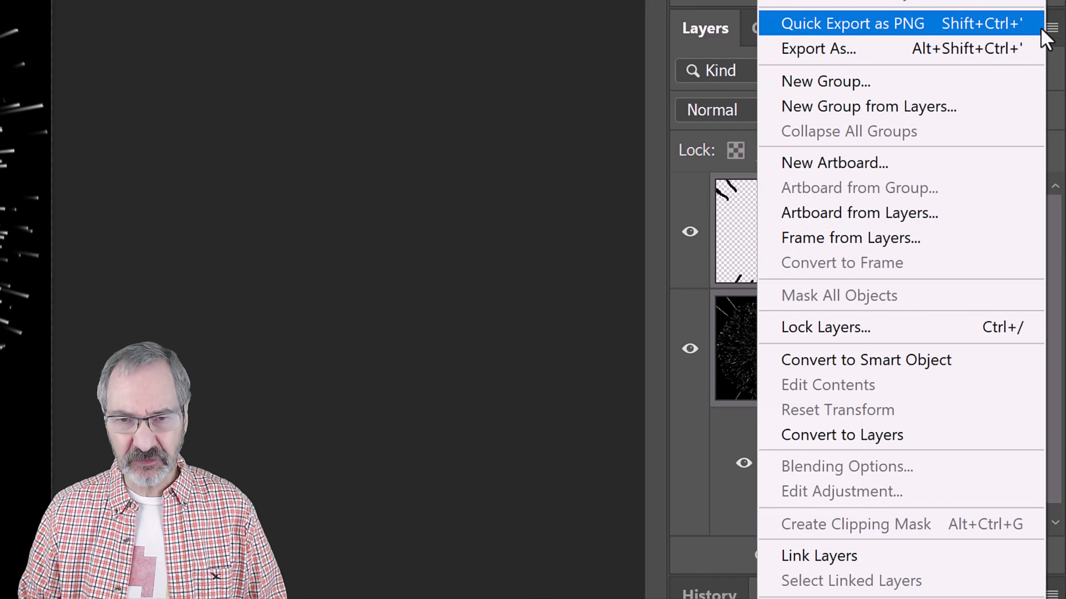
{"action": "left_click", "coordinate": [836, 363]}
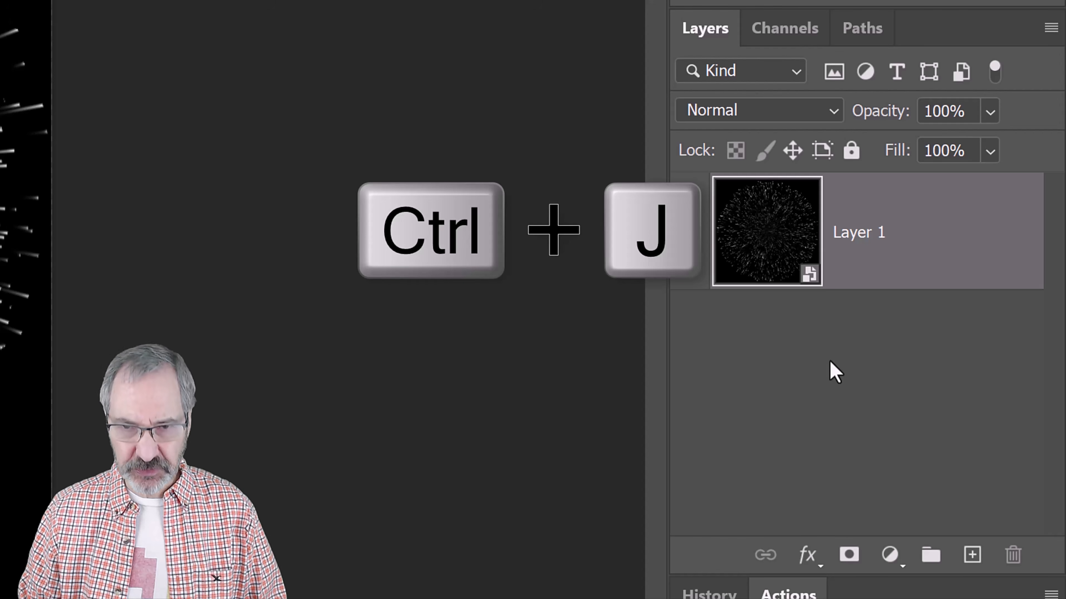
Duplicate the smart object in Screen mode, and transform the copy by rotating it 45° and shrinking it around its centre to about 825 px.
{"action": "key", "text": "ctrl+j"}
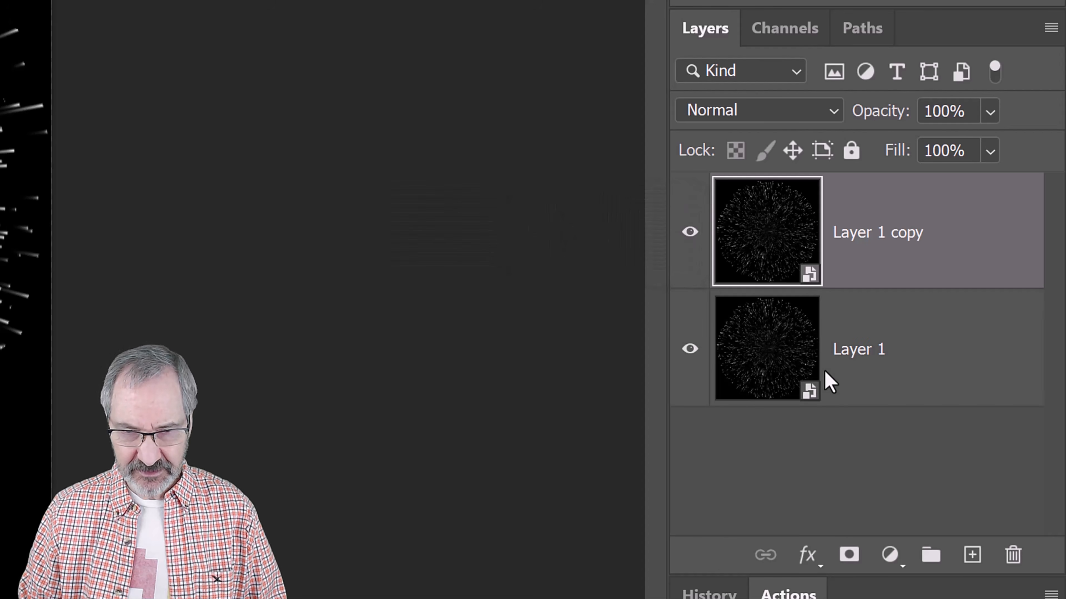
{"action": "left_click", "coordinate": [830, 110]}
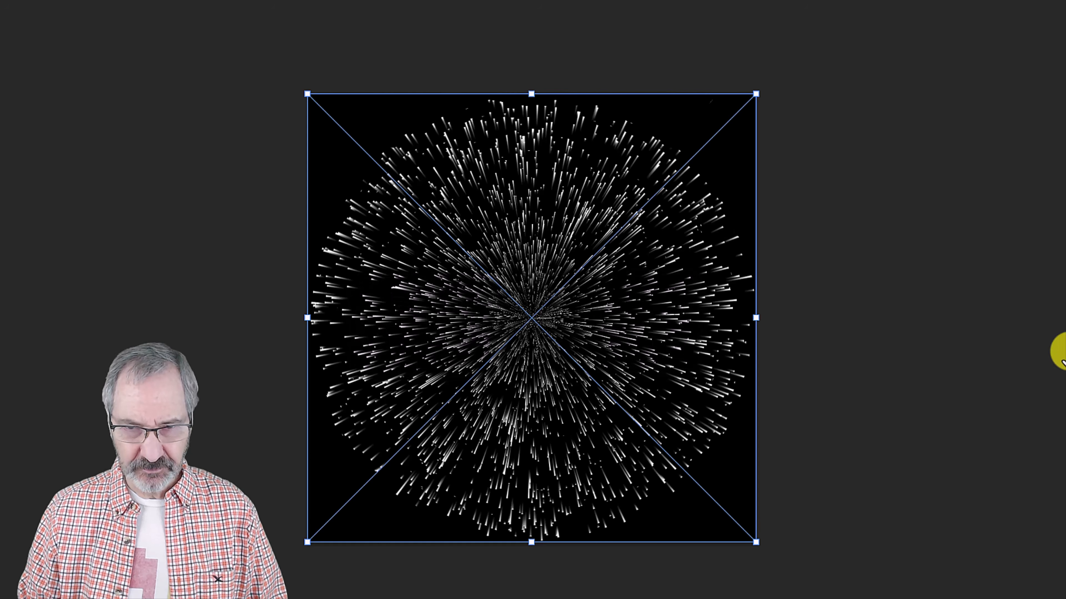
{"action": "left_click_drag", "start_coordinate": [773, 76], "coordinate": [869, 333]}
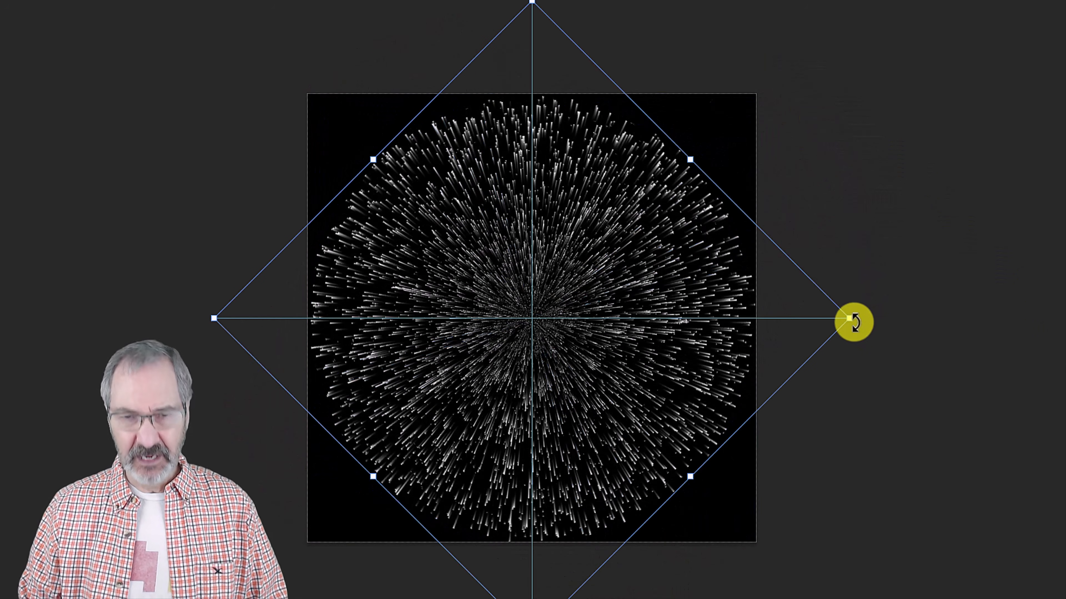
{"action": "key", "text": "alt"}
{"action": "left_click_drag", "start_coordinate": [849, 320], "coordinate": [792, 329]}
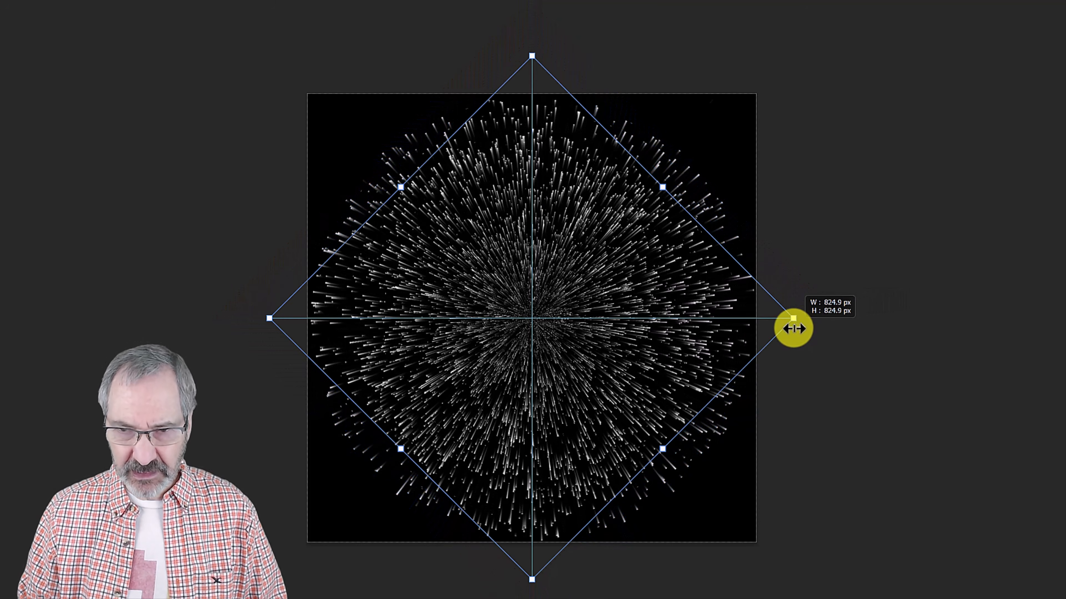
{"action": "key", "text": "Return"}
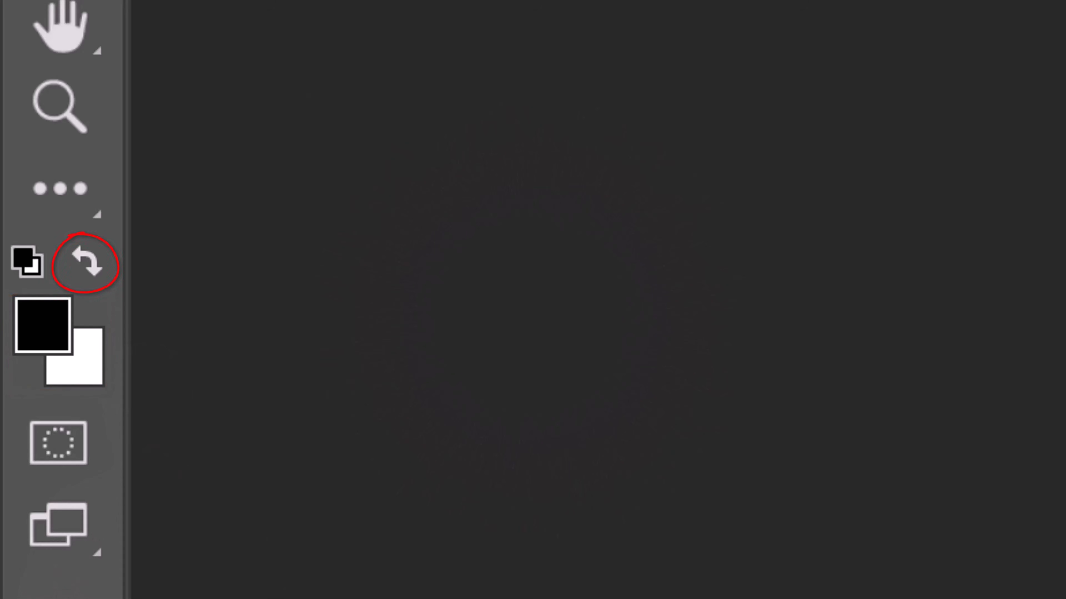
Make white the foreground color and add a Radial gradient fill layer with the white-to-transparent Basics preset.
{"action": "key", "text": "x"}
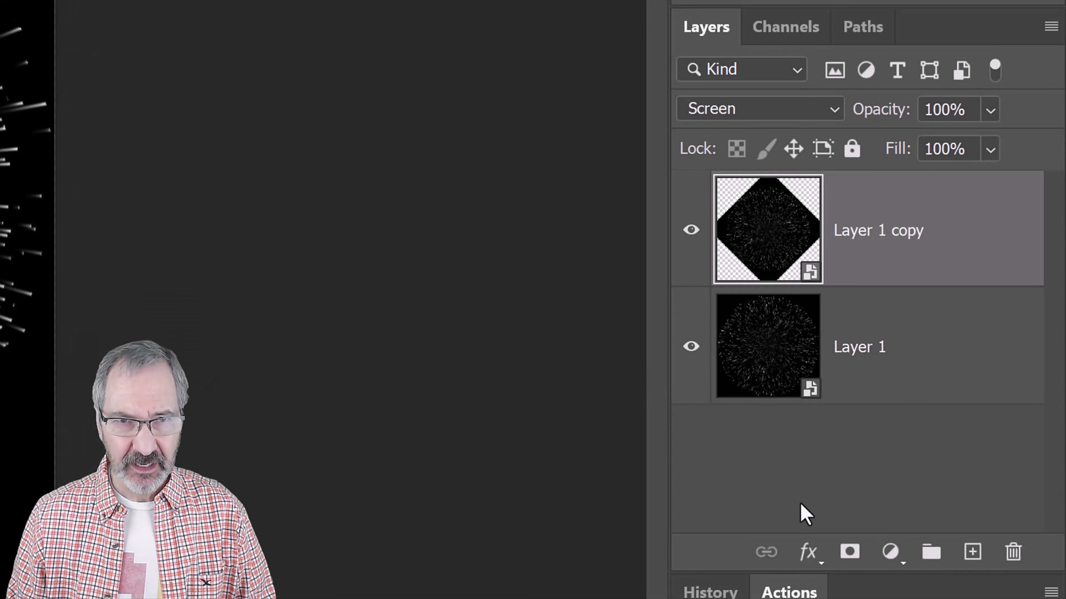
{"action": "left_click", "coordinate": [890, 553]}
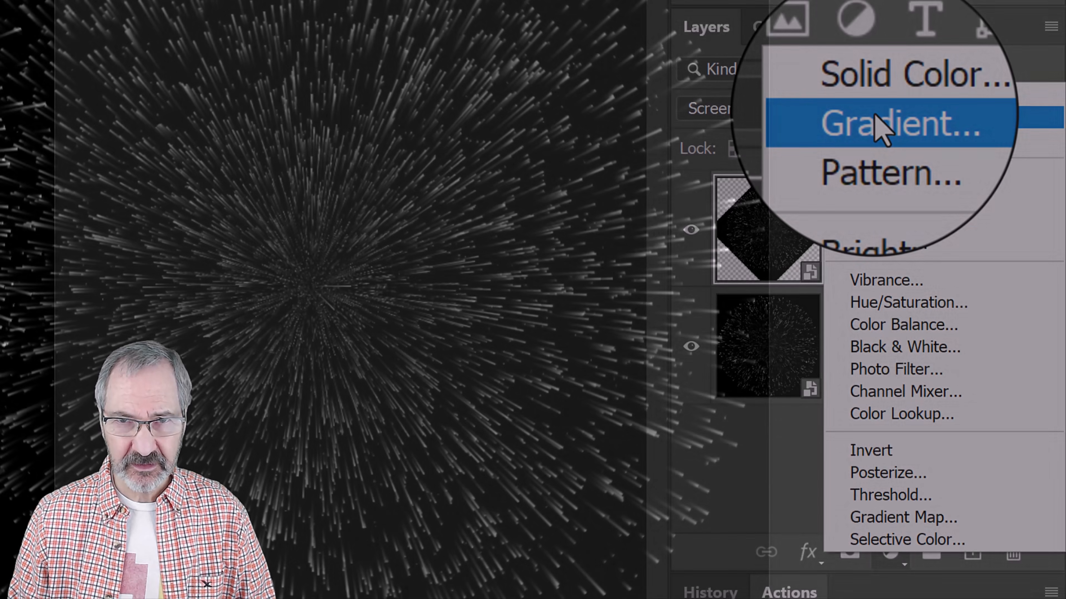
{"action": "left_click", "coordinate": [881, 117]}
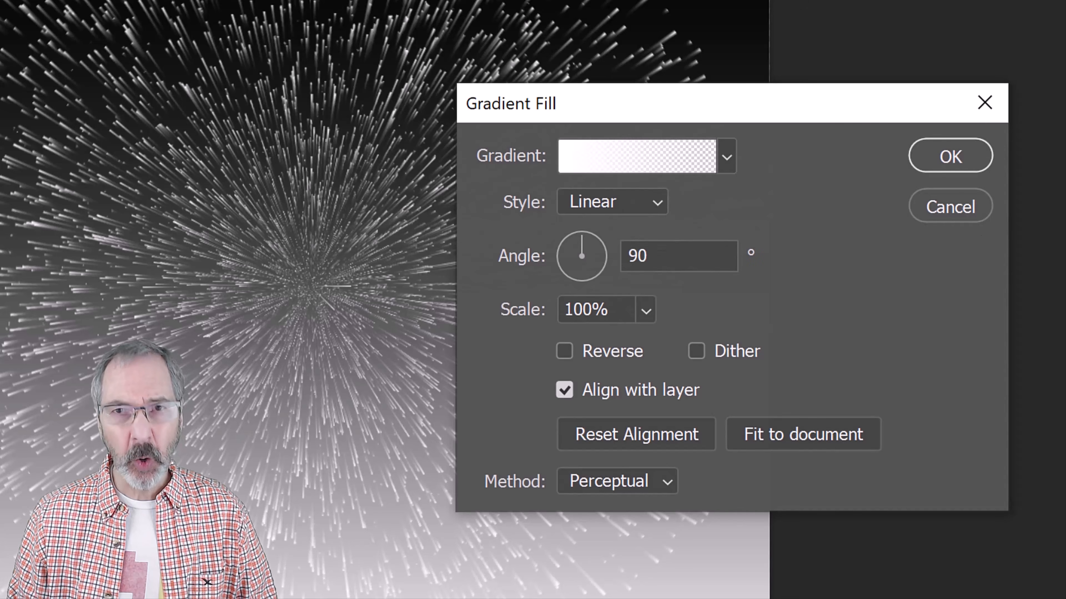
{"action": "left_click", "coordinate": [728, 158]}
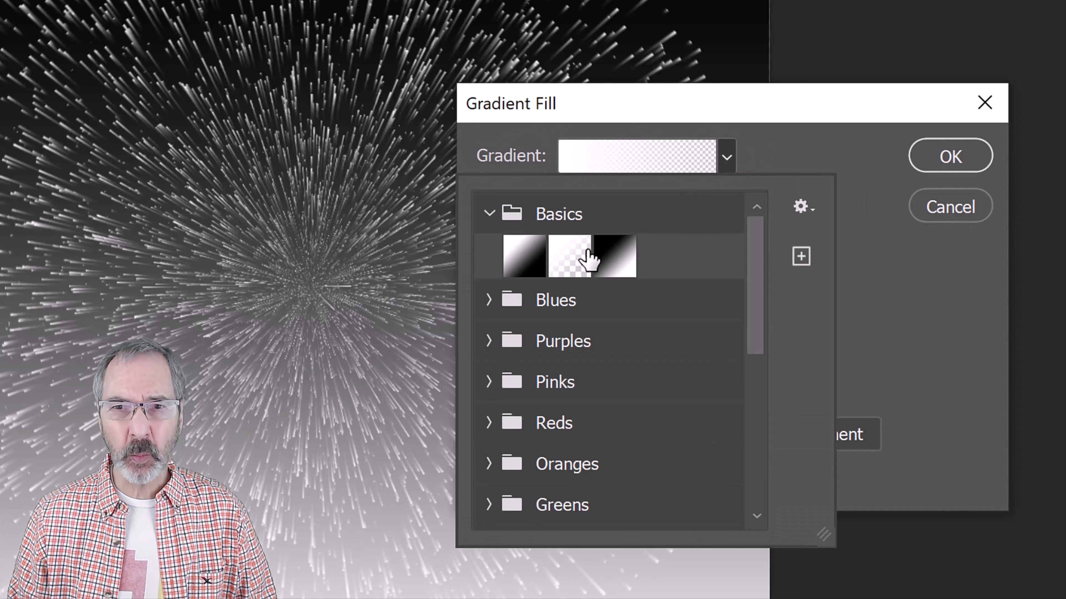
{"action": "left_click", "coordinate": [568, 258]}
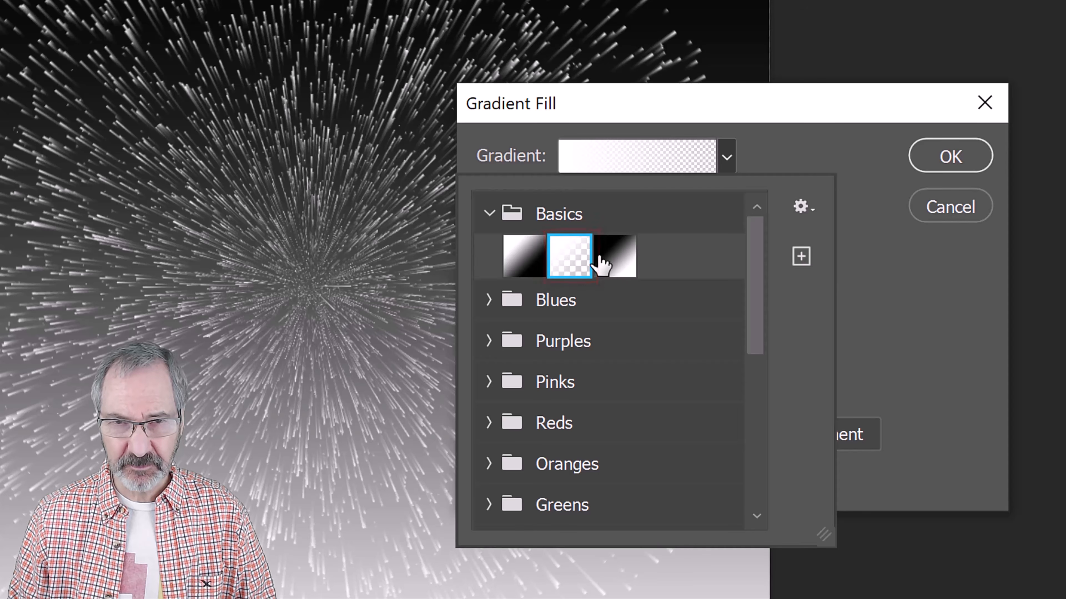
{"action": "left_click", "coordinate": [884, 270]}
{"action": "left_click", "coordinate": [657, 202]}
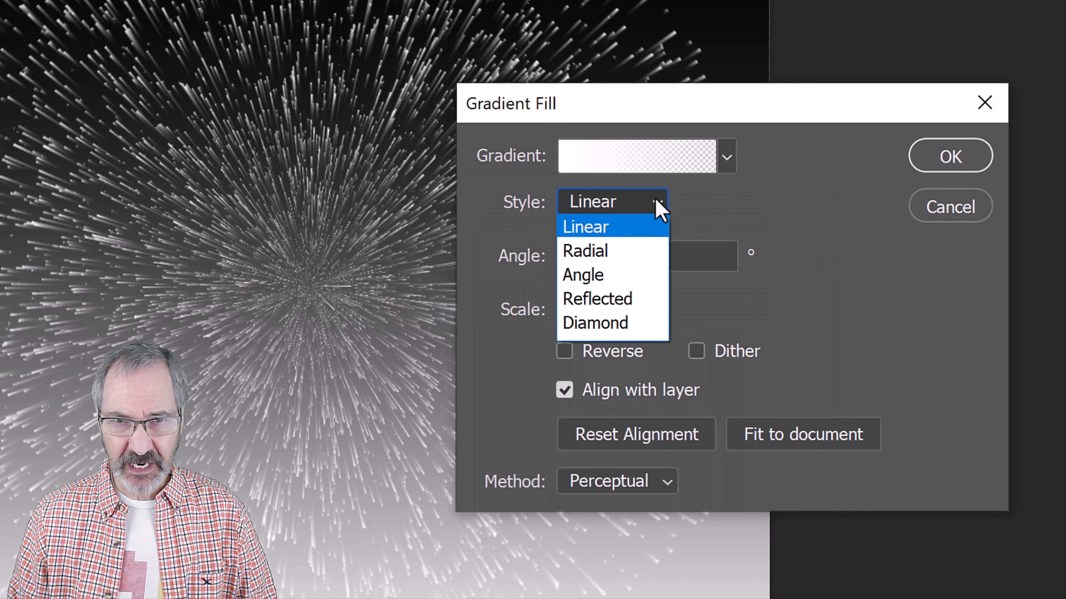
{"action": "left_click", "coordinate": [593, 252]}
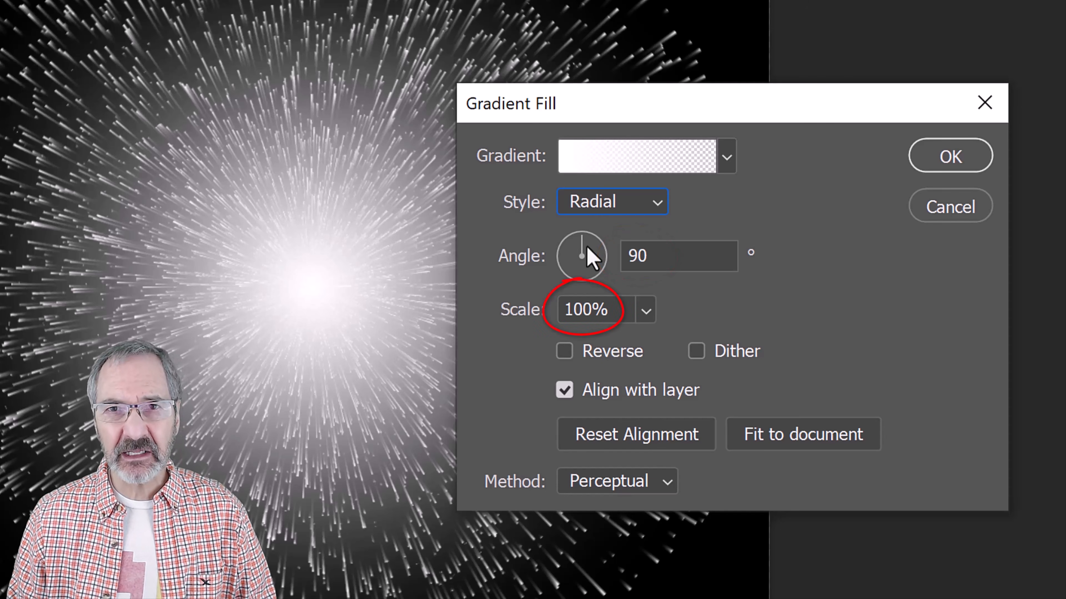
{"action": "left_click", "coordinate": [946, 157]}
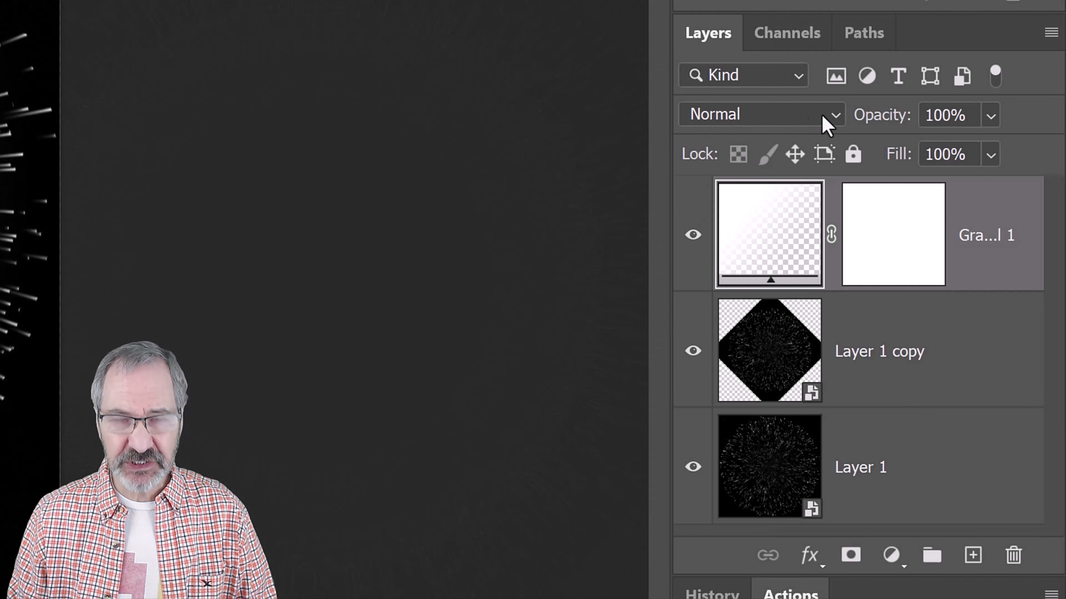
Set the white gradient fill layer's blend mode to Linear Dodge (Add) and its opacity to 80%.
{"action": "left_click", "coordinate": [811, 124]}
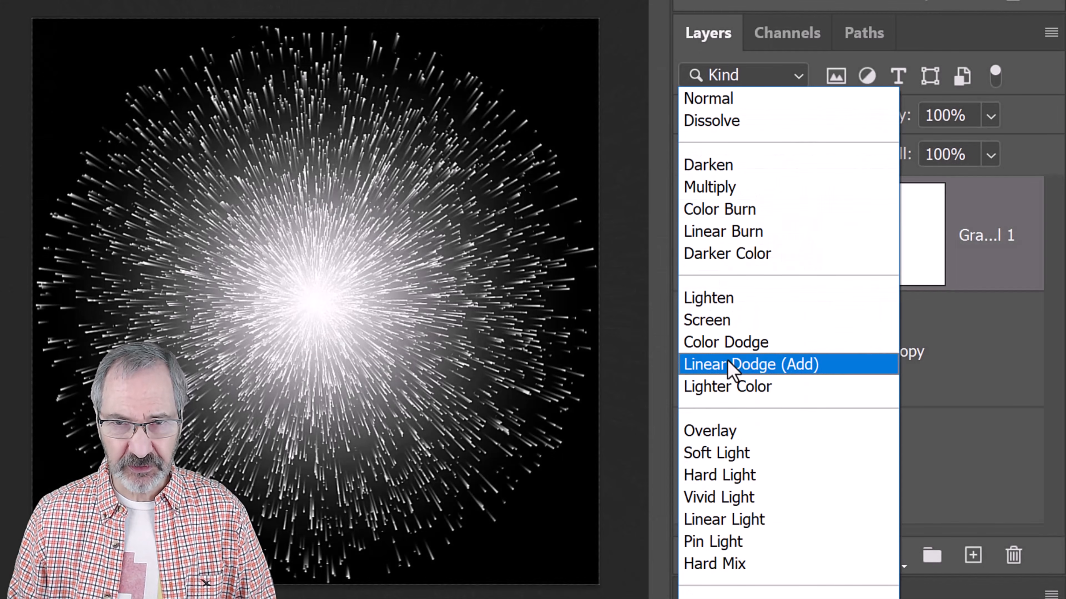
{"action": "left_click", "coordinate": [732, 364]}
{"action": "left_click", "coordinate": [973, 113]}
{"action": "type", "text": "80"}
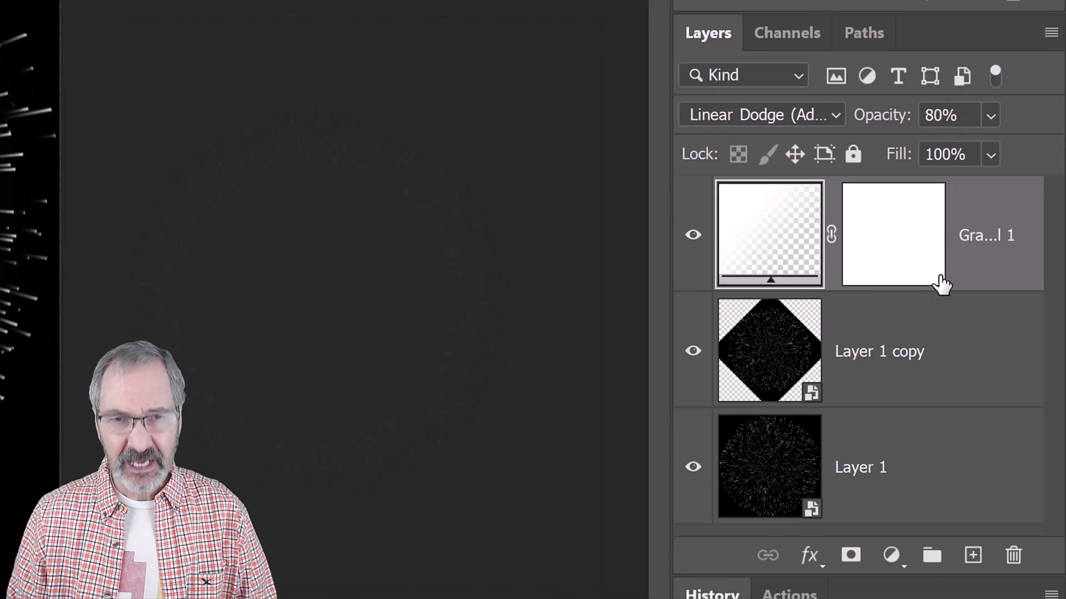
Add a Radial gradient fill layer with the purple-to-pink Reds preset and set its blend mode to Color.
{"action": "left_click", "coordinate": [892, 556]}
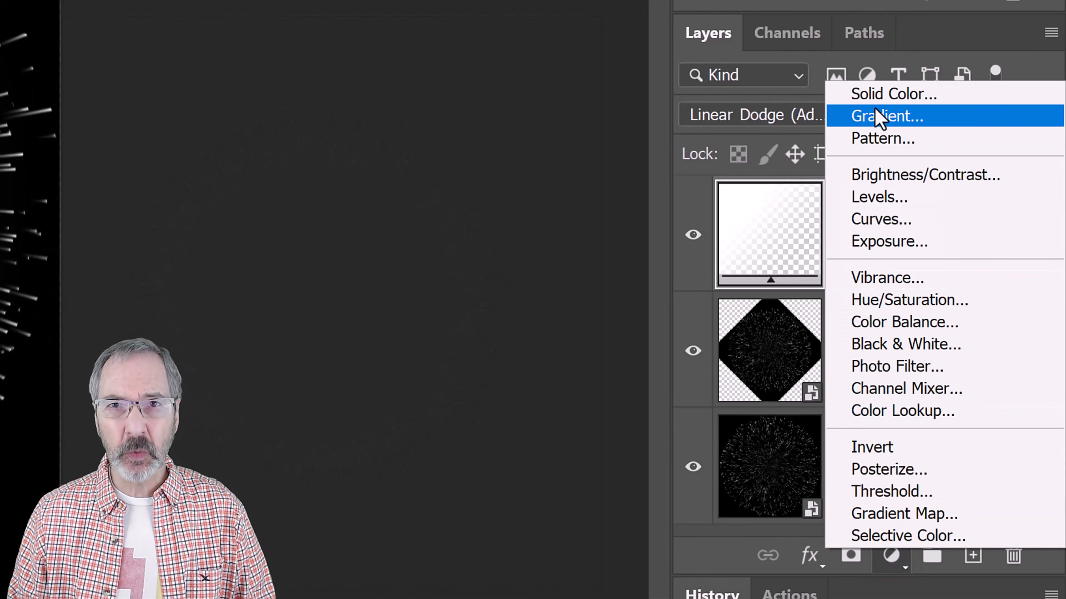
{"action": "left_click", "coordinate": [879, 117]}
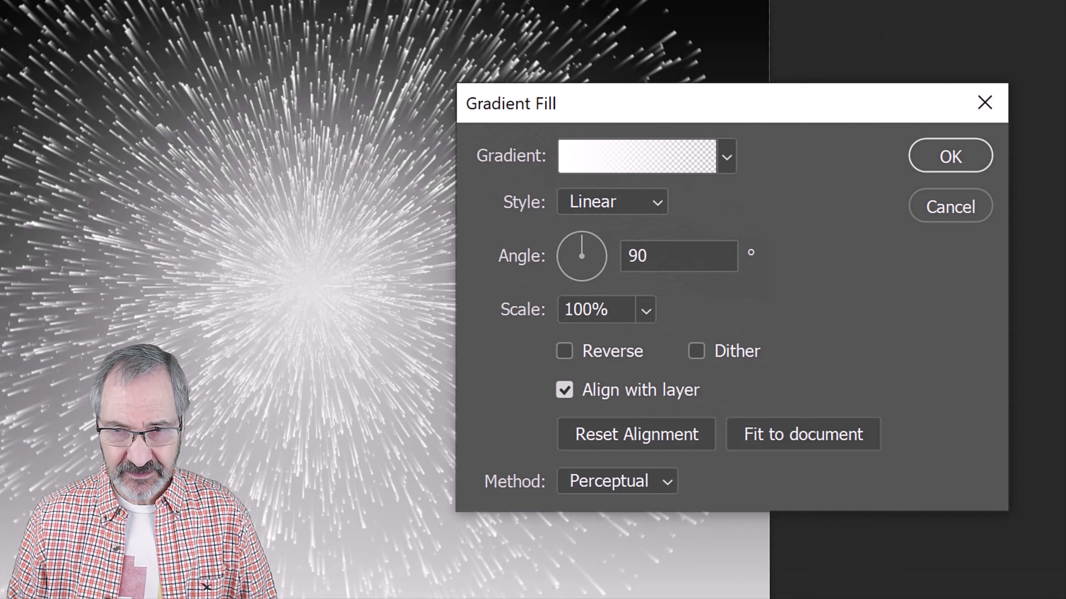
{"action": "left_click", "coordinate": [730, 158]}
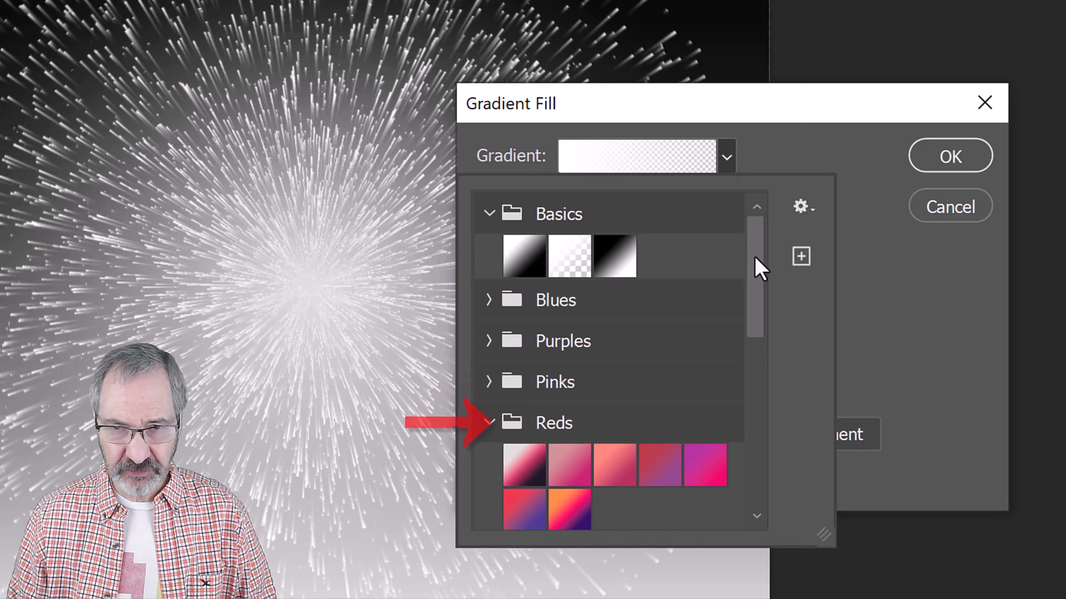
{"action": "left_click_drag", "start_coordinate": [756, 266], "coordinate": [756, 326]}
{"action": "left_click", "coordinate": [707, 329]}
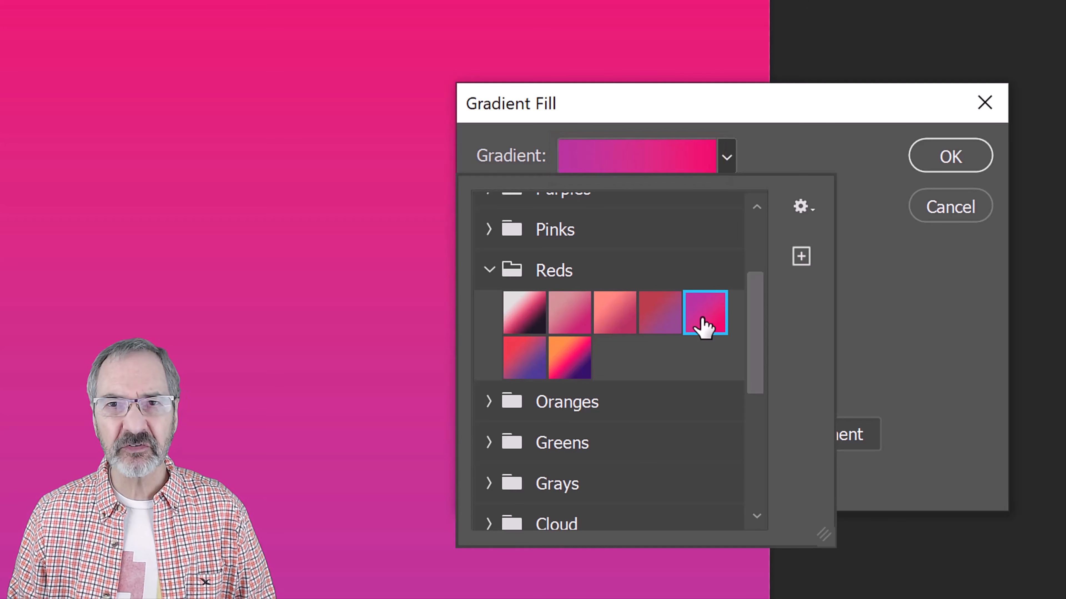
{"action": "left_click", "coordinate": [915, 304]}
{"action": "left_click", "coordinate": [657, 204]}
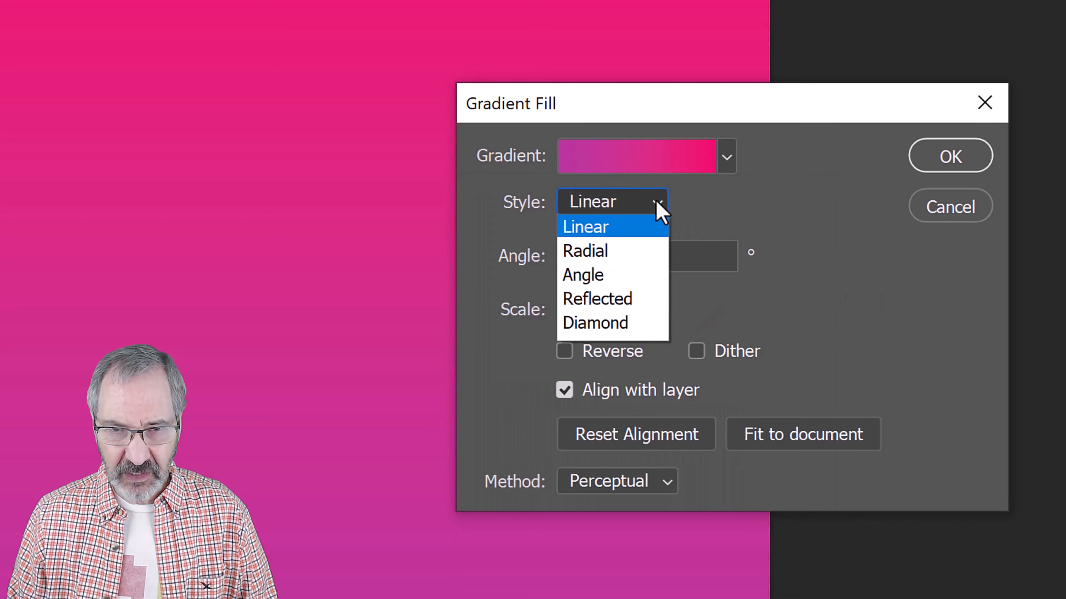
{"action": "left_click", "coordinate": [595, 252]}
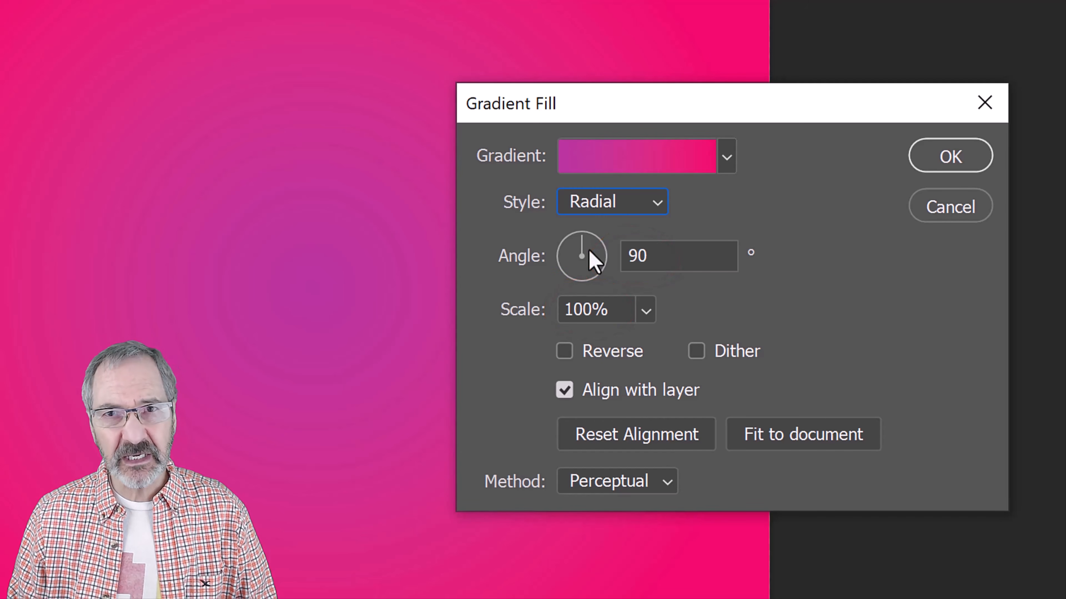
{"action": "left_click", "coordinate": [931, 159]}
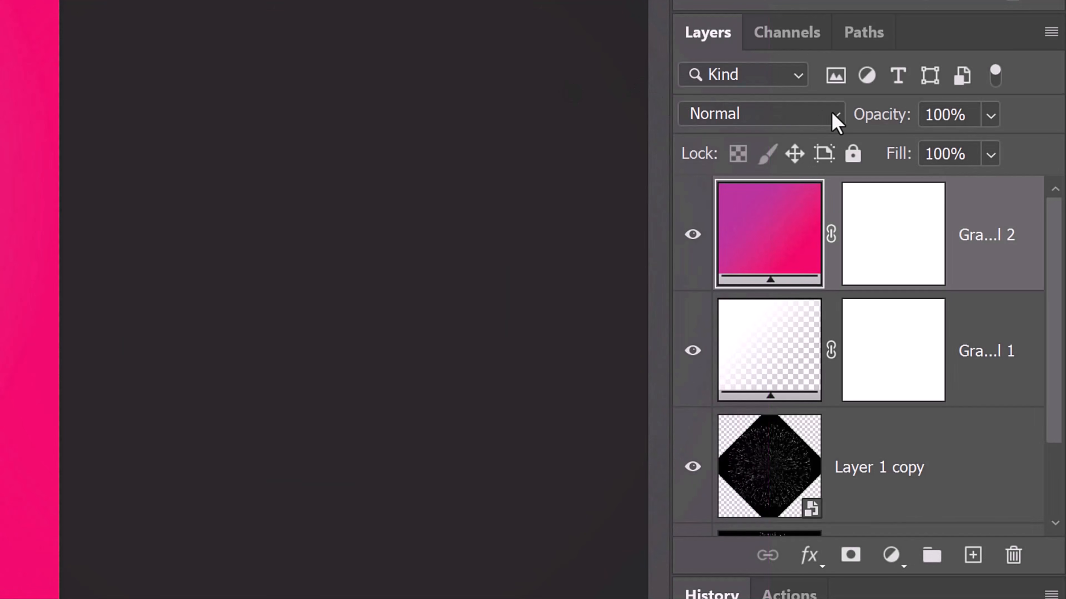
{"action": "left_click", "coordinate": [836, 122]}
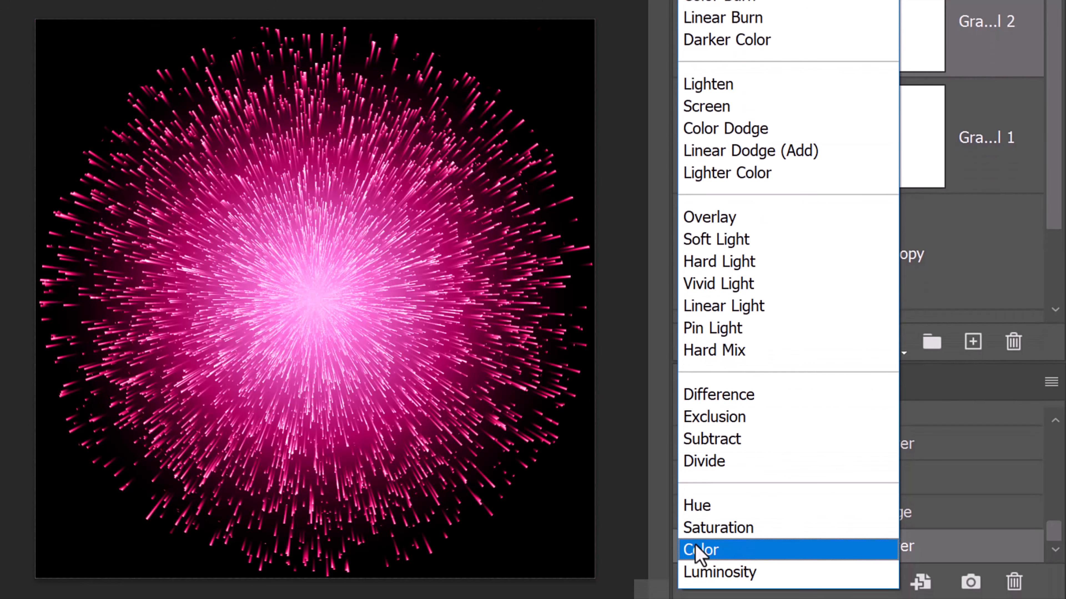
{"action": "left_click", "coordinate": [698, 550]}
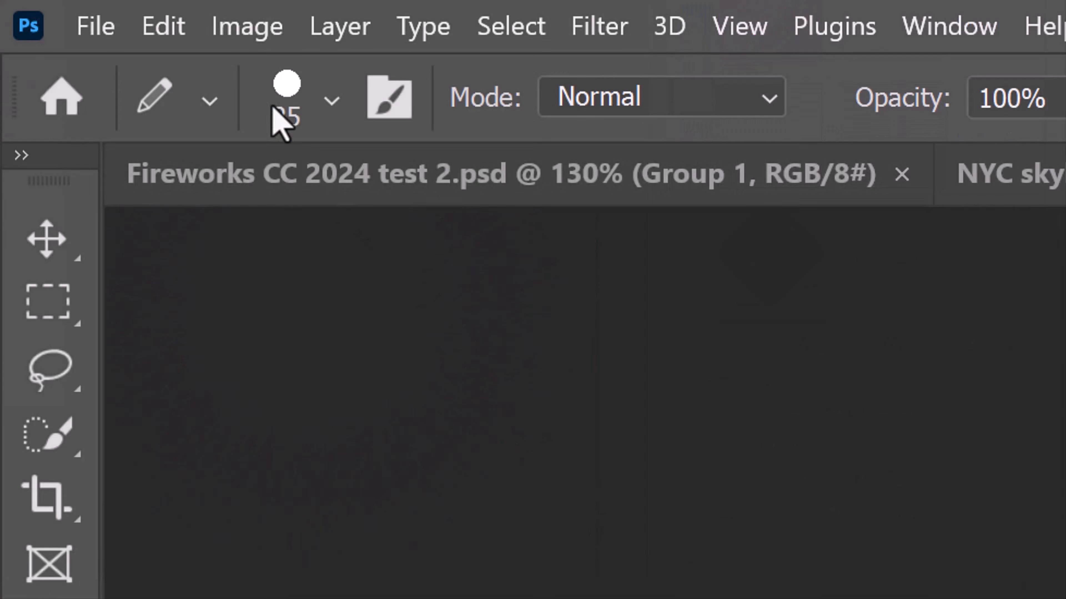
Extend the canvas to 1500 pixels wide by 1500 pixels high, anchored at the centre.
{"action": "left_click", "coordinate": [247, 27]}
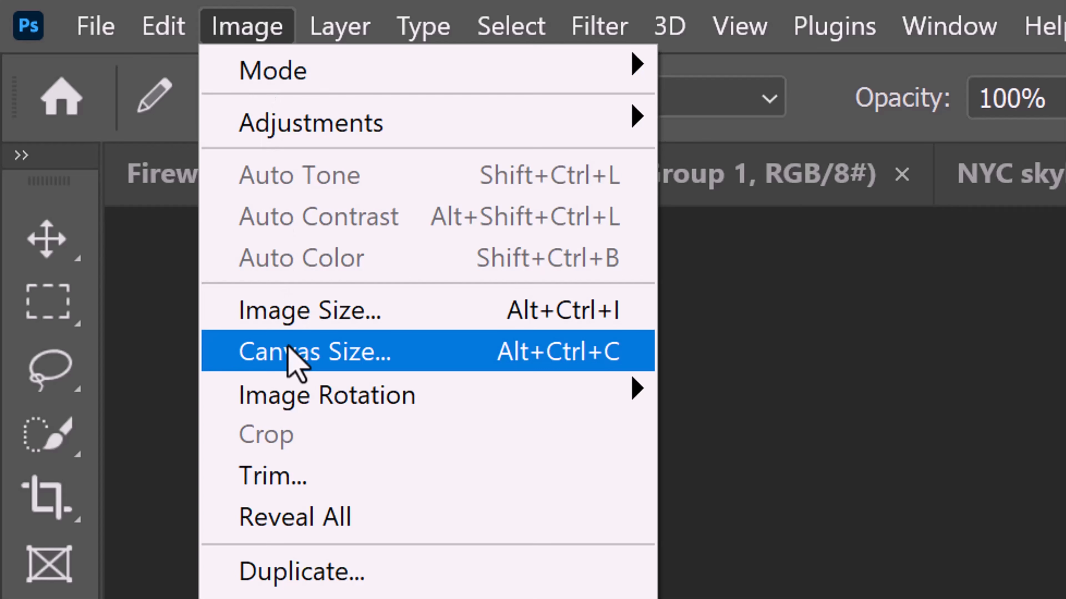
{"action": "left_click", "coordinate": [290, 348]}
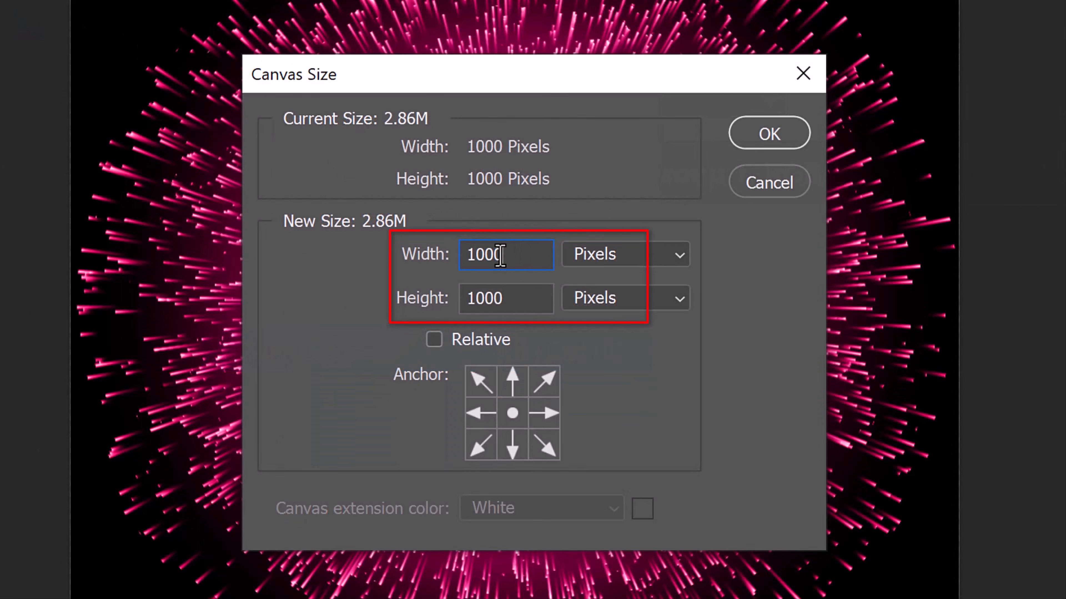
{"action": "double_click", "coordinate": [500, 256]}
{"action": "type", "text": "1500"}
{"action": "key", "text": "Tab"}
{"action": "type", "text": "1500"}
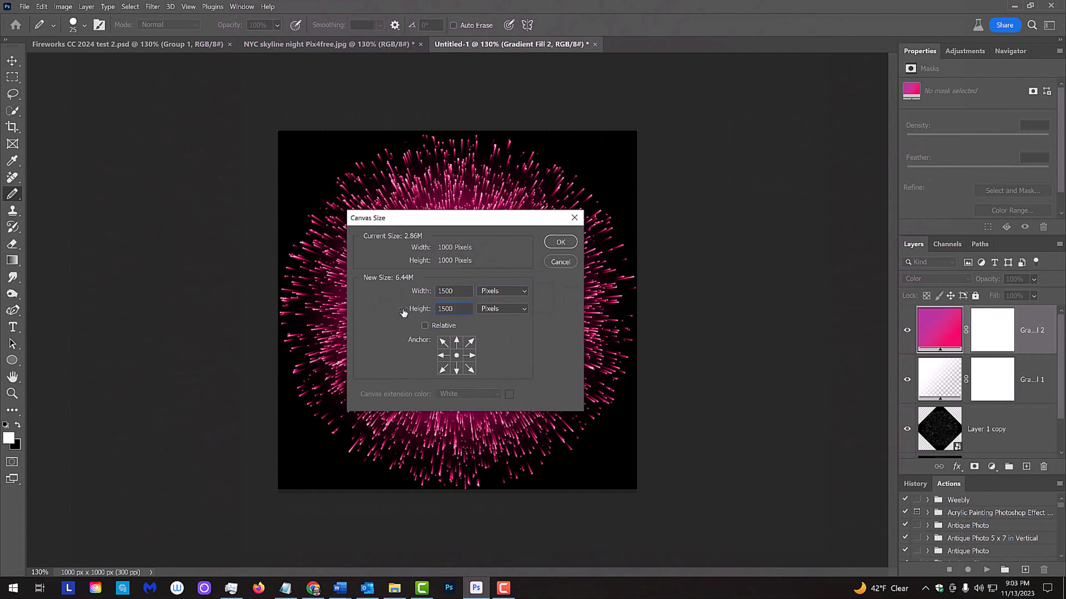
{"action": "key", "text": "Return"}
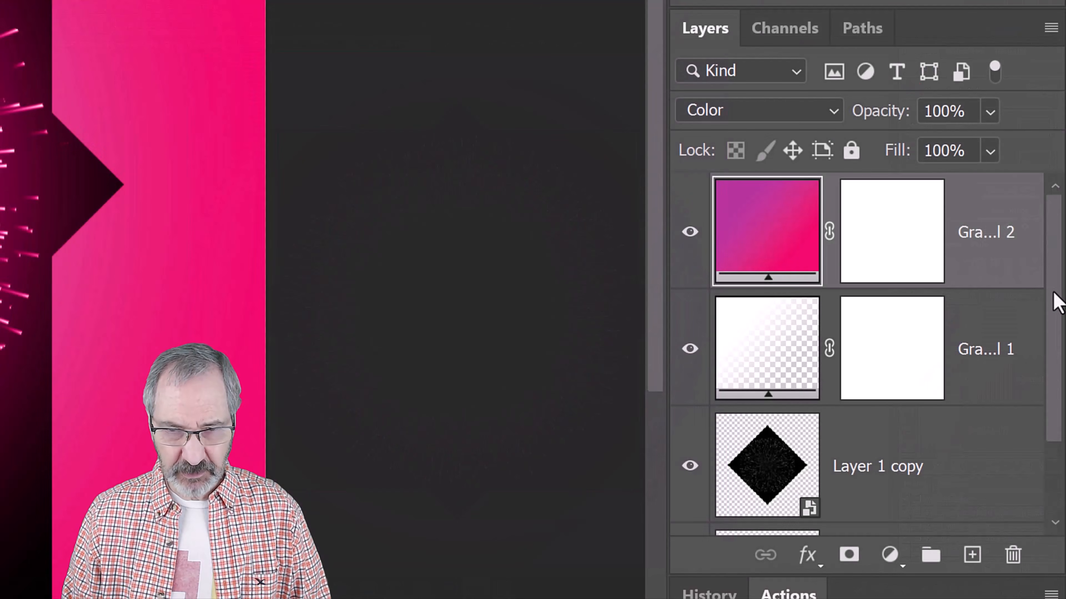
Add a new empty layer beneath Layer 1 and fill it with the black background color.
{"action": "left_click_drag", "start_coordinate": [1060, 356], "coordinate": [1062, 446]}
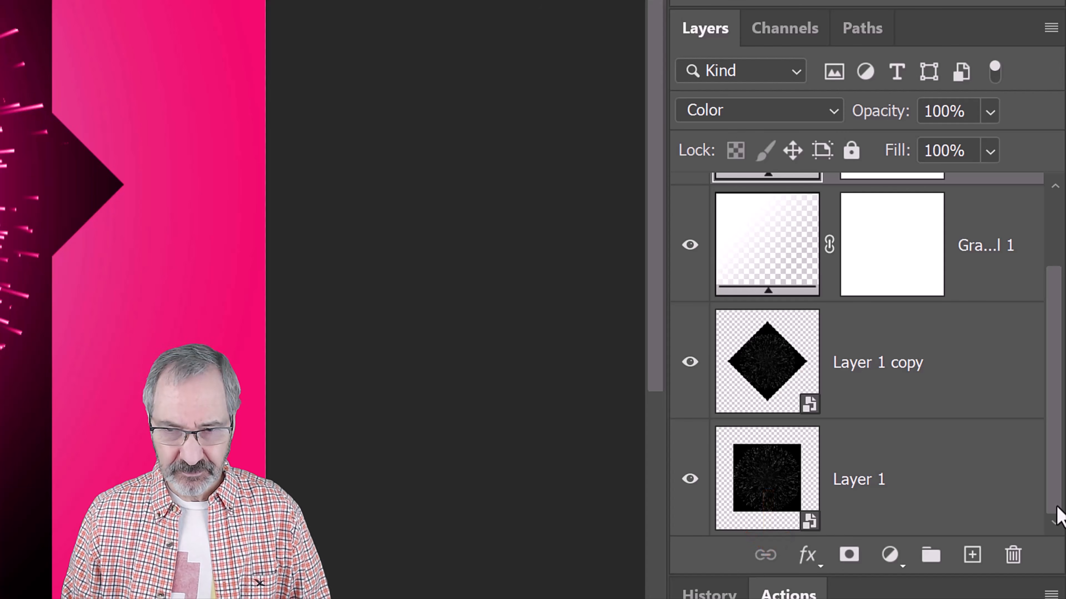
{"action": "left_click", "coordinate": [980, 490]}
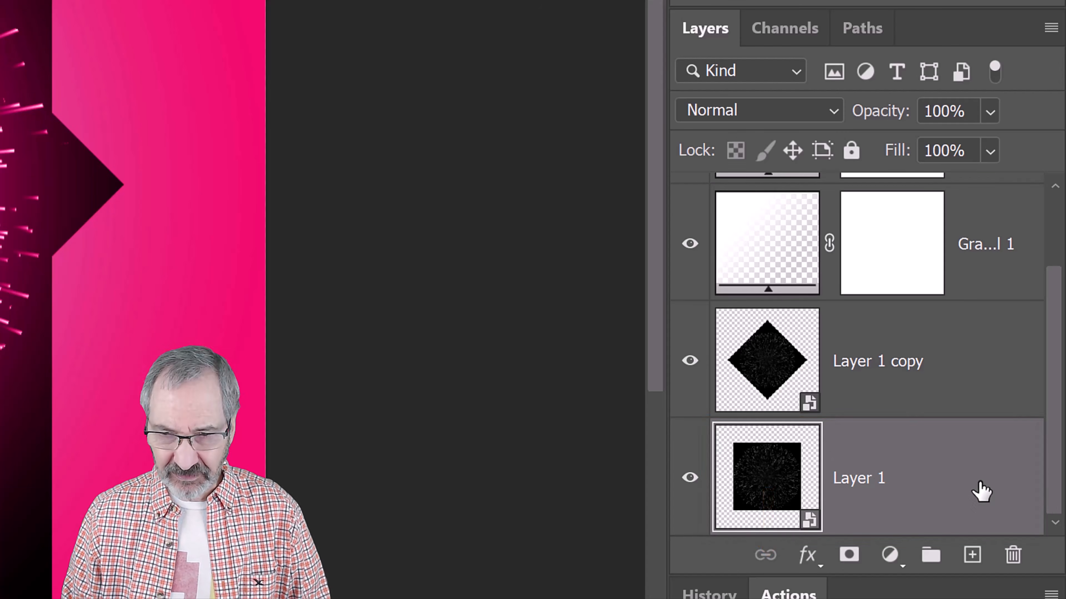
{"action": "left_click", "coordinate": [972, 557], "text": "ctrl"}
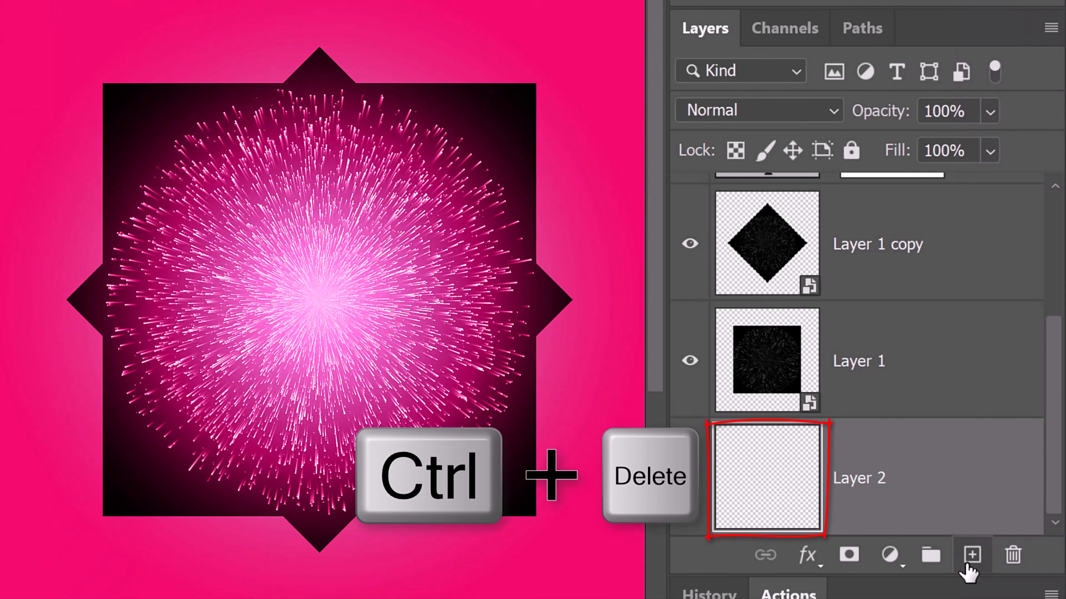
{"action": "key", "text": "ctrl+Delete"}
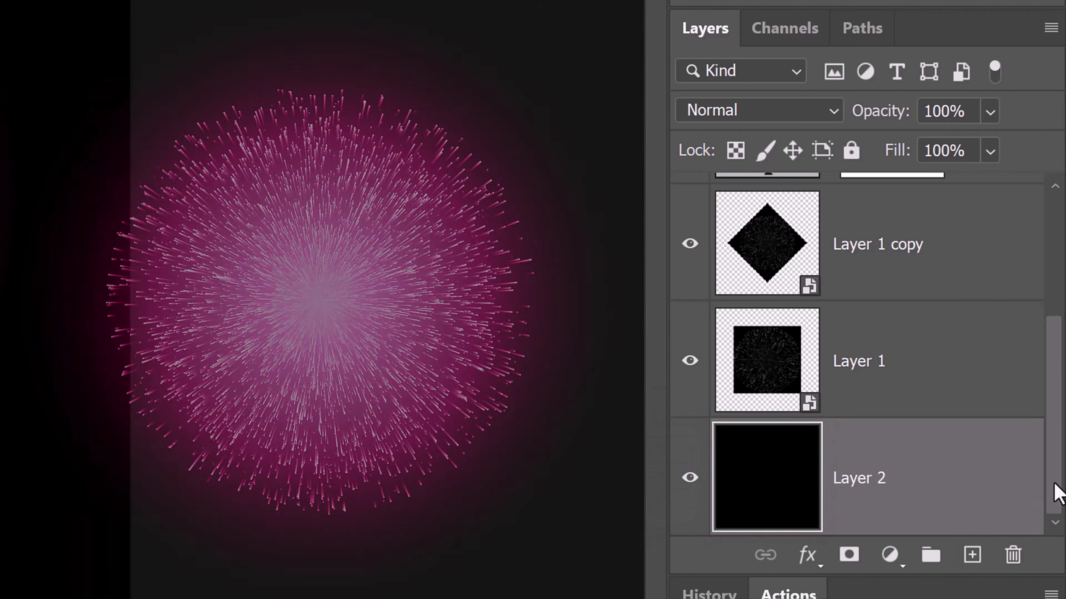
Select all layers from the black layer up to the pink gradient fill and convert them to one smart object.
{"action": "left_click_drag", "start_coordinate": [1053, 492], "coordinate": [1051, 290]}
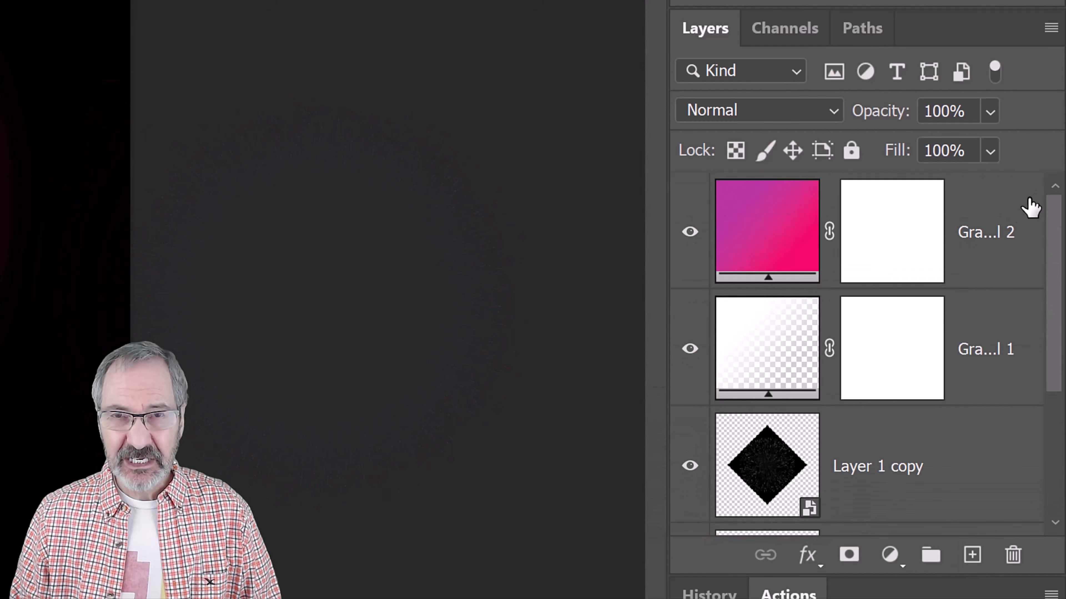
{"action": "left_click", "coordinate": [971, 270], "text": "shift"}
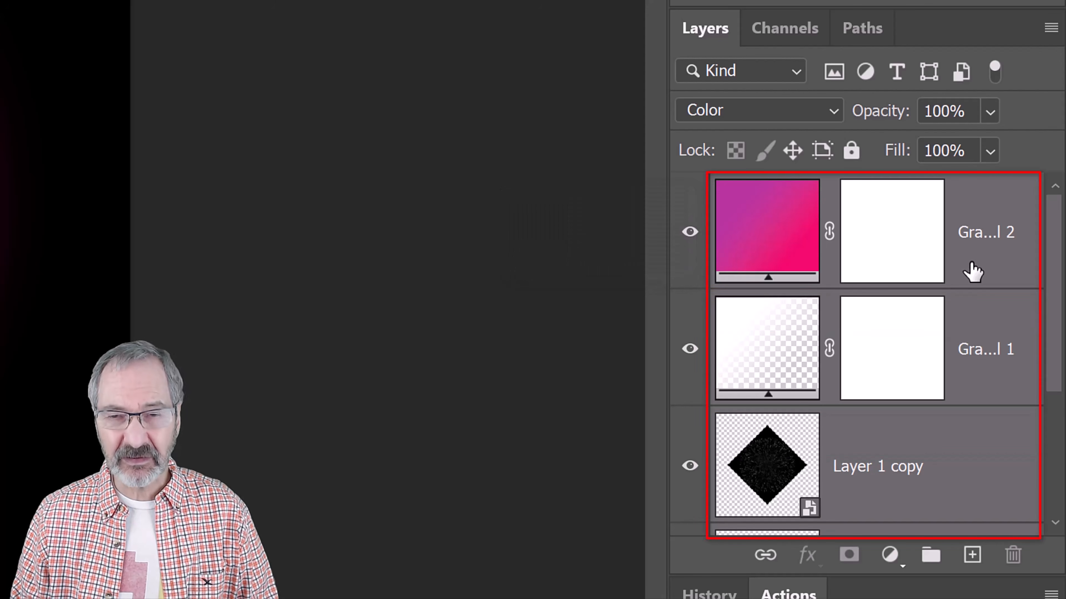
{"action": "left_click", "coordinate": [1048, 28]}
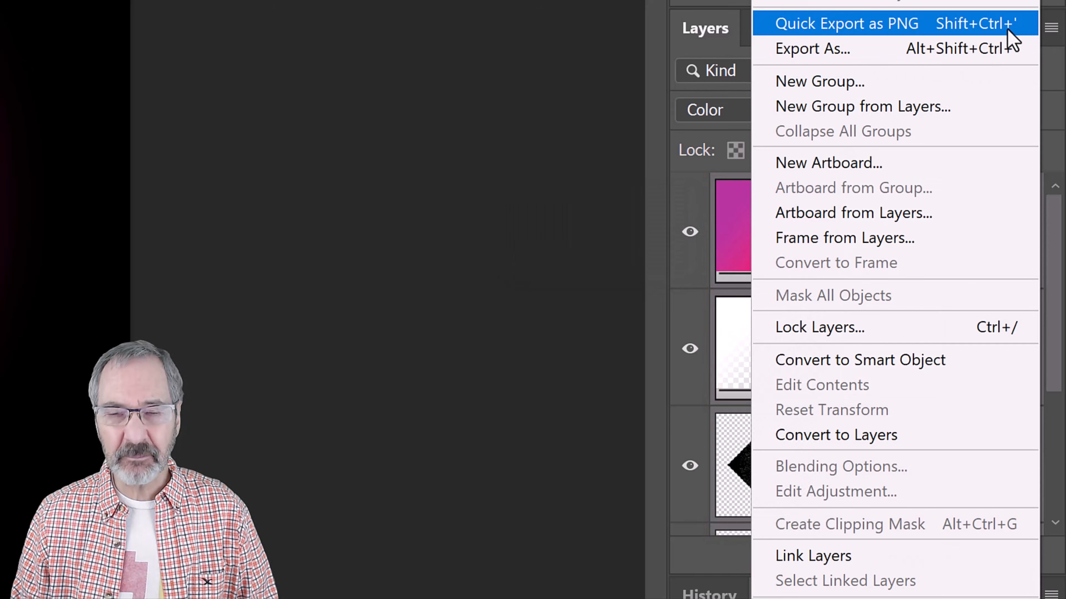
{"action": "left_click", "coordinate": [843, 359]}
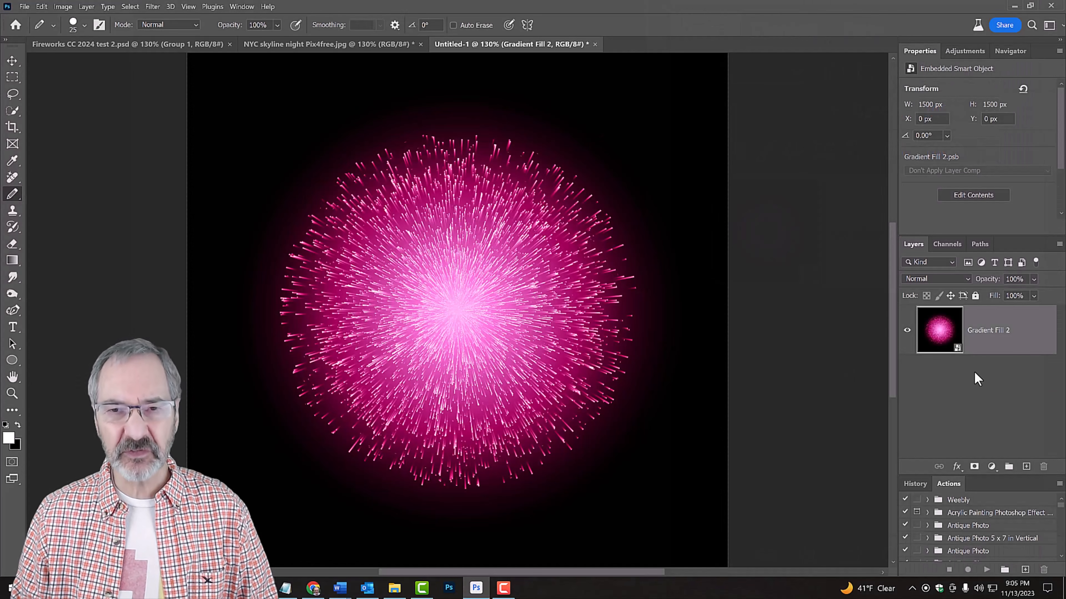
Move the fireworks smart object into the NYC skyline document and set its blend mode to Screen.
{"action": "key", "text": "v"}
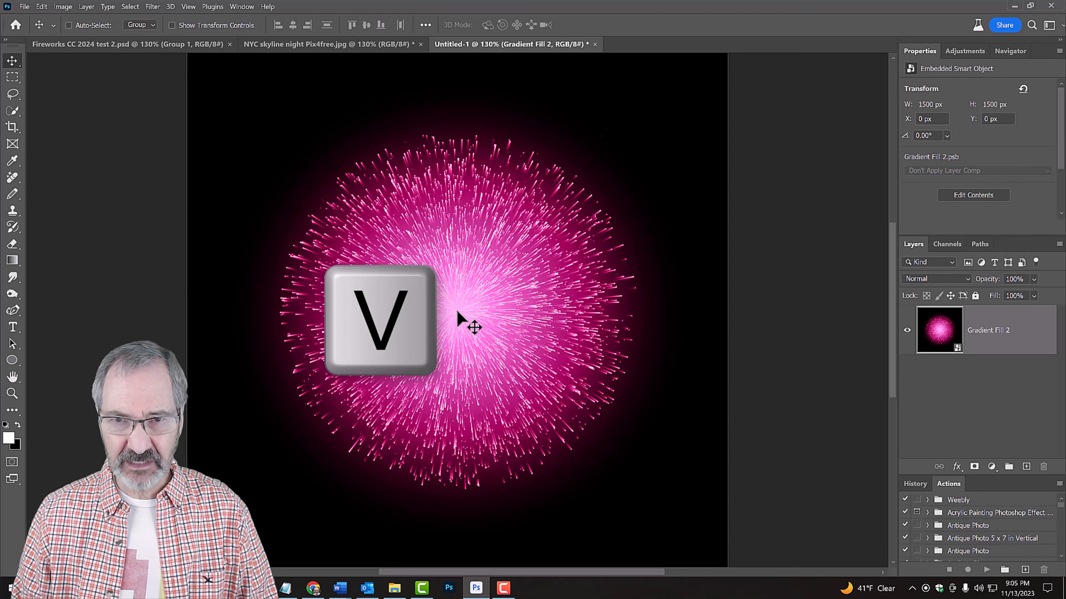
{"action": "left_click_drag", "start_coordinate": [458, 319], "coordinate": [319, 46]}
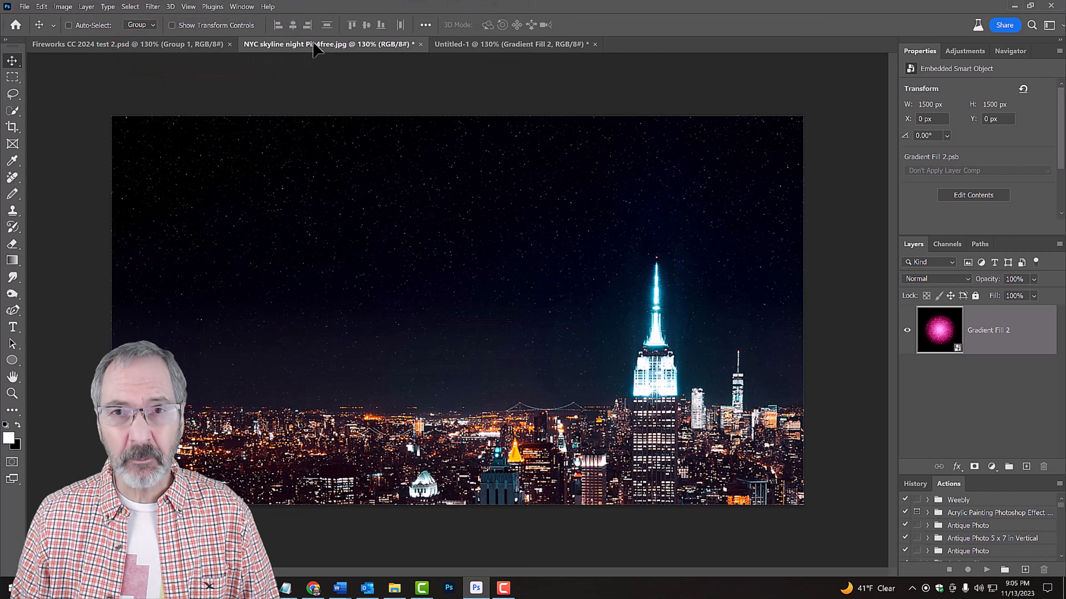
{"action": "left_click_drag", "start_coordinate": [314, 46], "coordinate": [348, 335]}
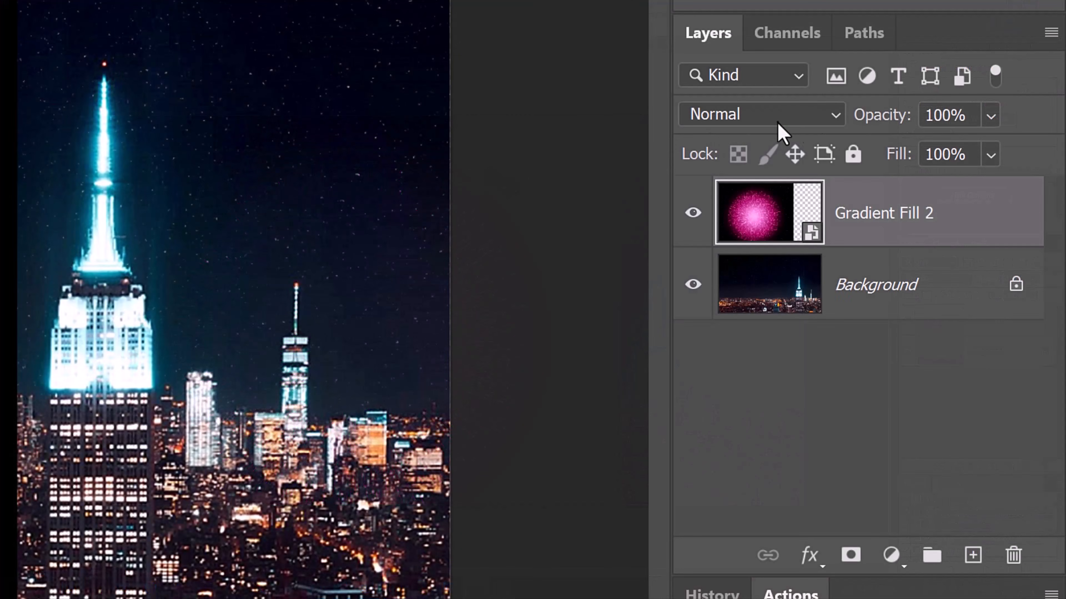
{"action": "left_click", "coordinate": [966, 278]}
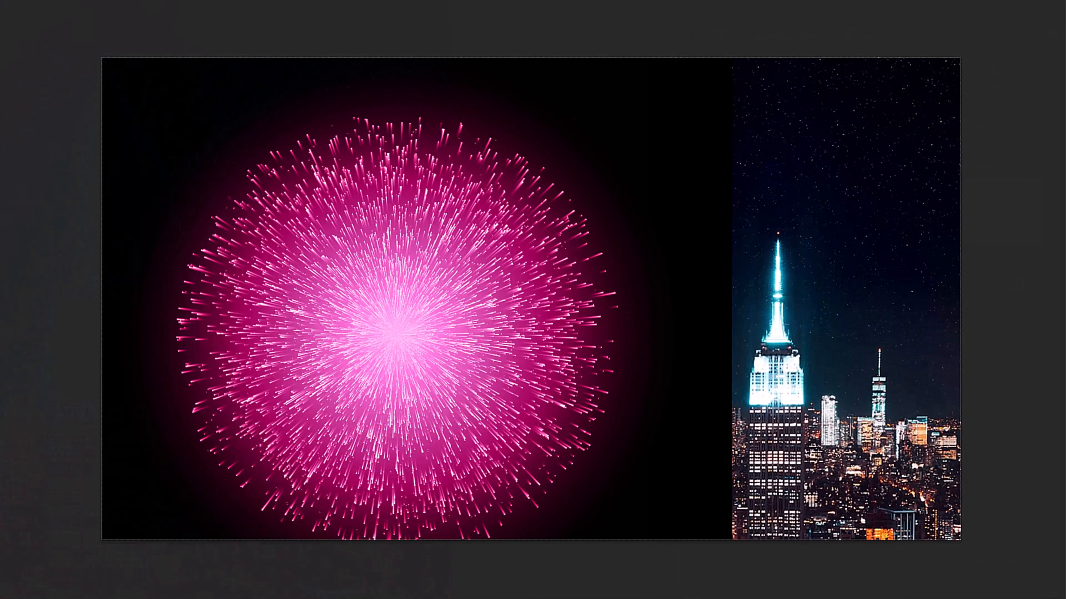
{"action": "left_click", "coordinate": [697, 323]}
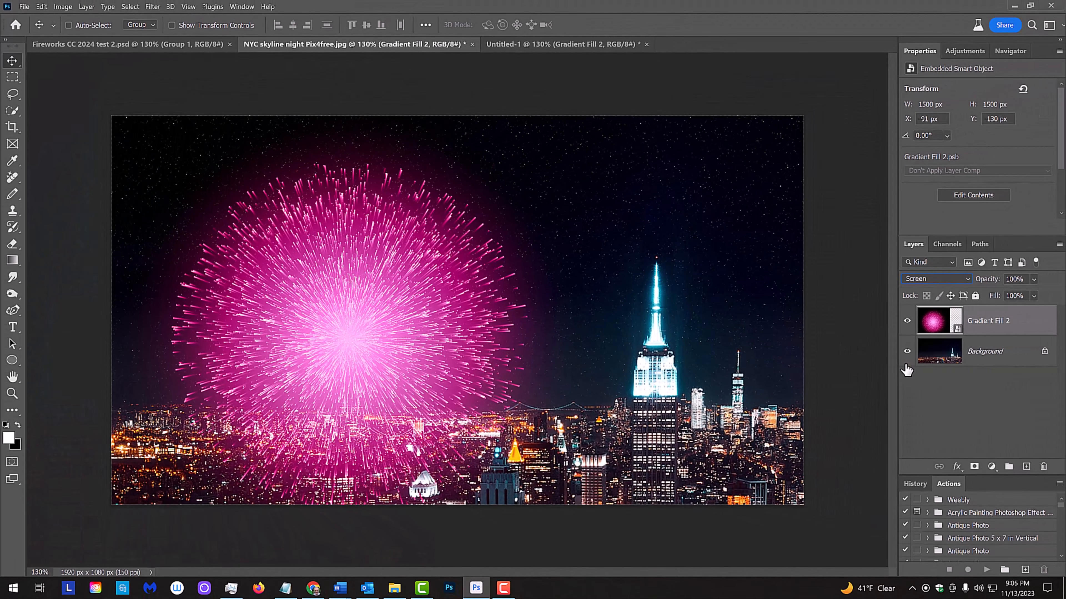
Transform the pink burst around its centre to about 161% and move it up into the sky left of the tower.
{"action": "key", "text": "ctrl+t"}
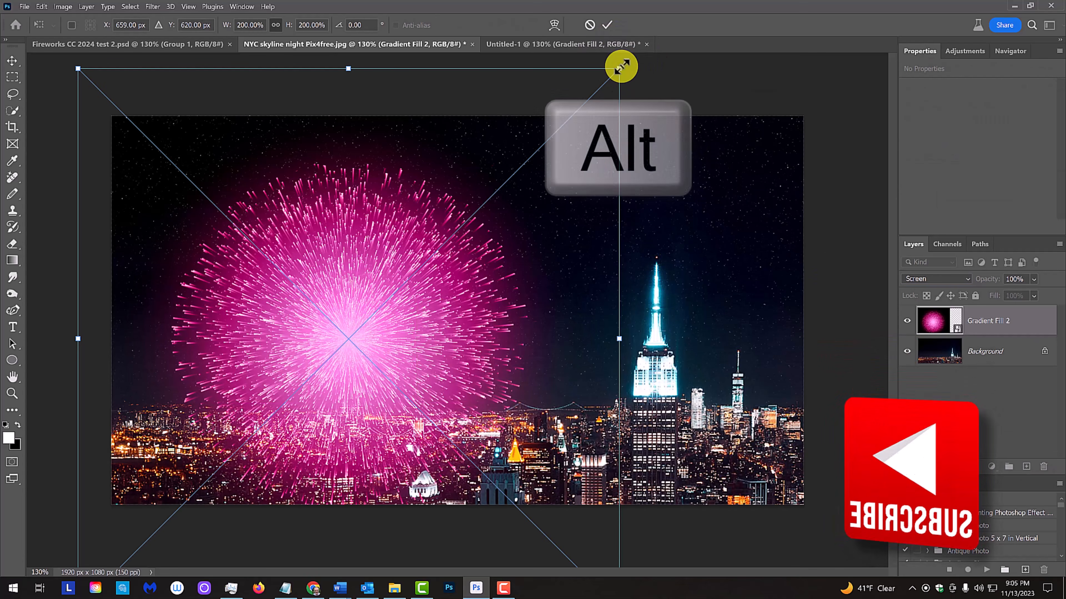
{"action": "left_click_drag", "start_coordinate": [621, 66], "coordinate": [566, 121]}
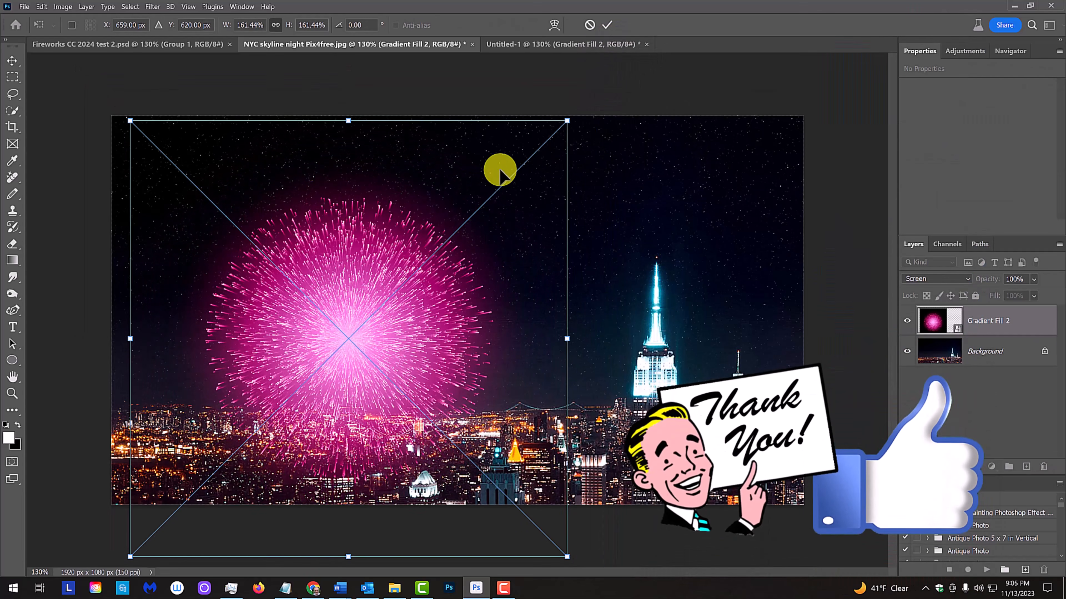
{"action": "left_click_drag", "start_coordinate": [352, 274], "coordinate": [306, 212]}
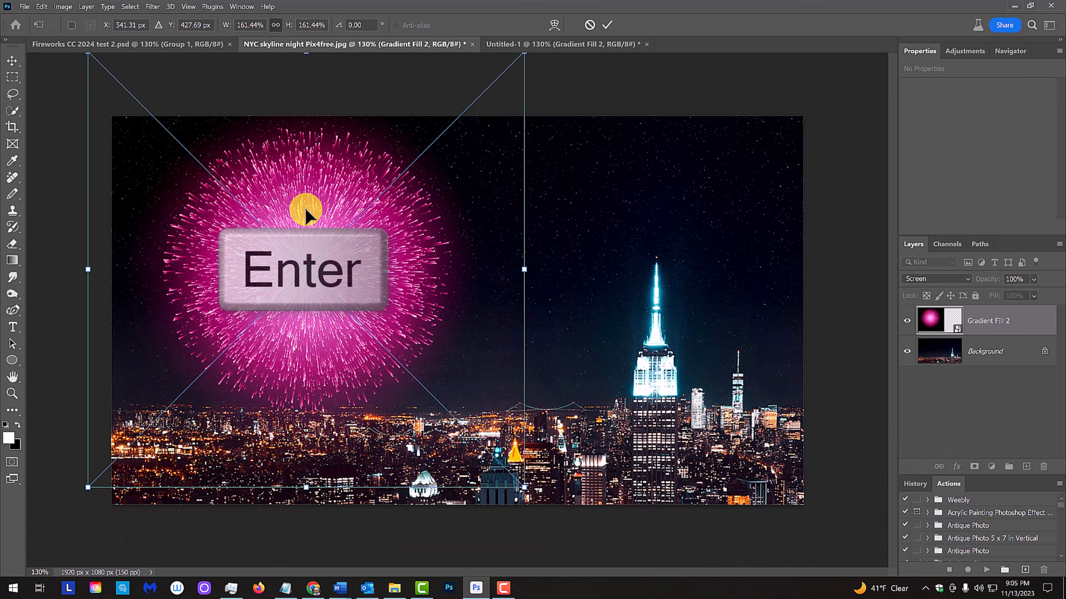
{"action": "key", "text": "Return"}
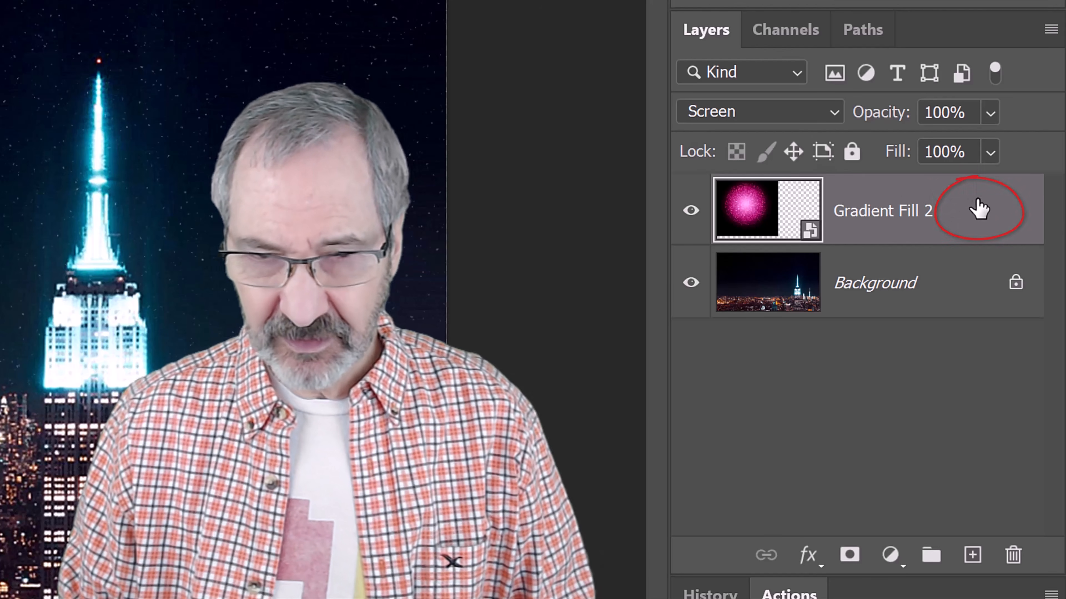
Create an independent copy with New Smart Object via Copy and place it beside the pink burst, at about X 488 px, Y -171 px.
{"action": "right_click", "coordinate": [978, 209]}
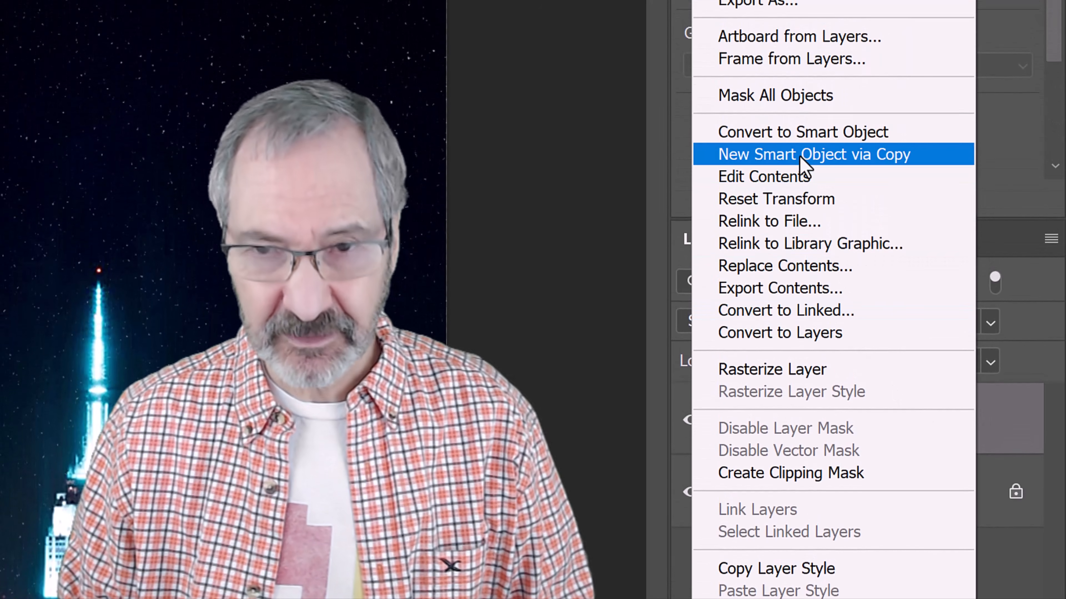
{"action": "left_click", "coordinate": [803, 160]}
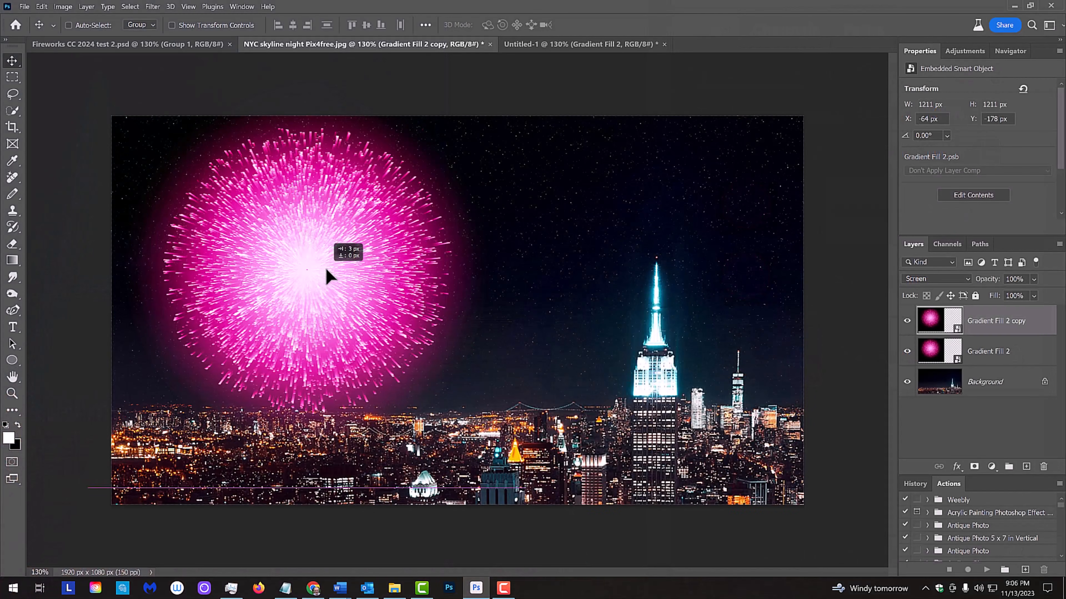
{"action": "left_click_drag", "start_coordinate": [328, 278], "coordinate": [520, 271]}
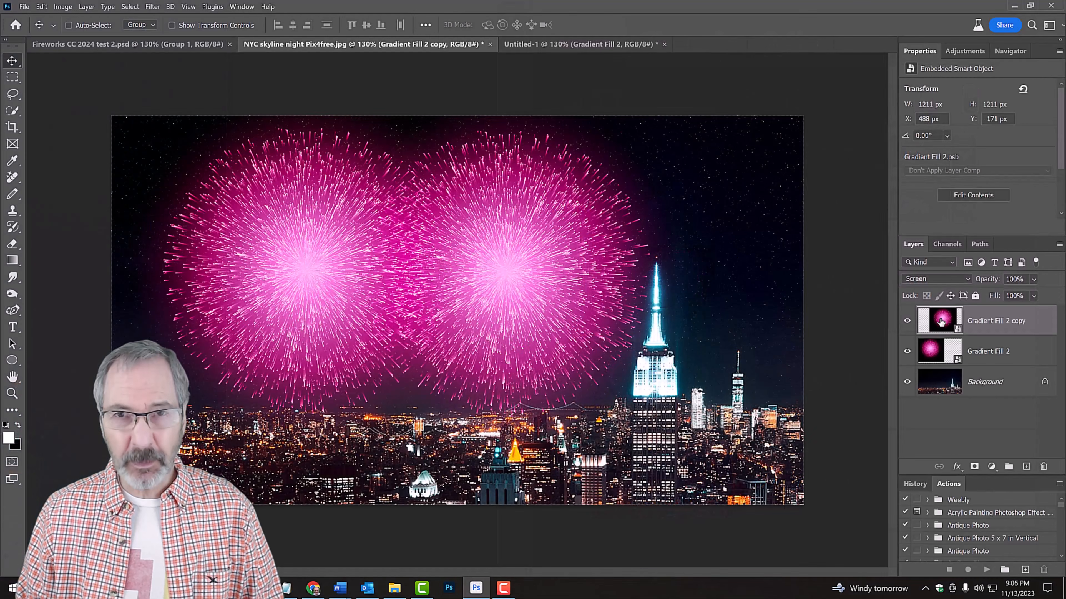
In the copied smart object's contents, change the color gradient fill to the bright blue-to-cyan Blues preset, and save and close the contents.
{"action": "double_click", "coordinate": [675, 296]}
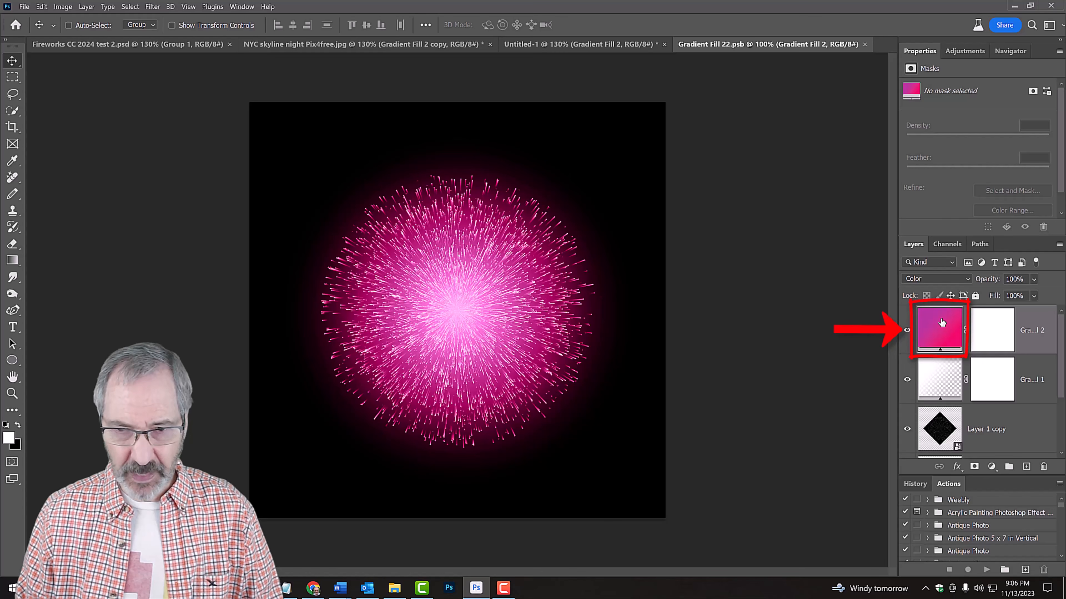
{"action": "double_click", "coordinate": [942, 322]}
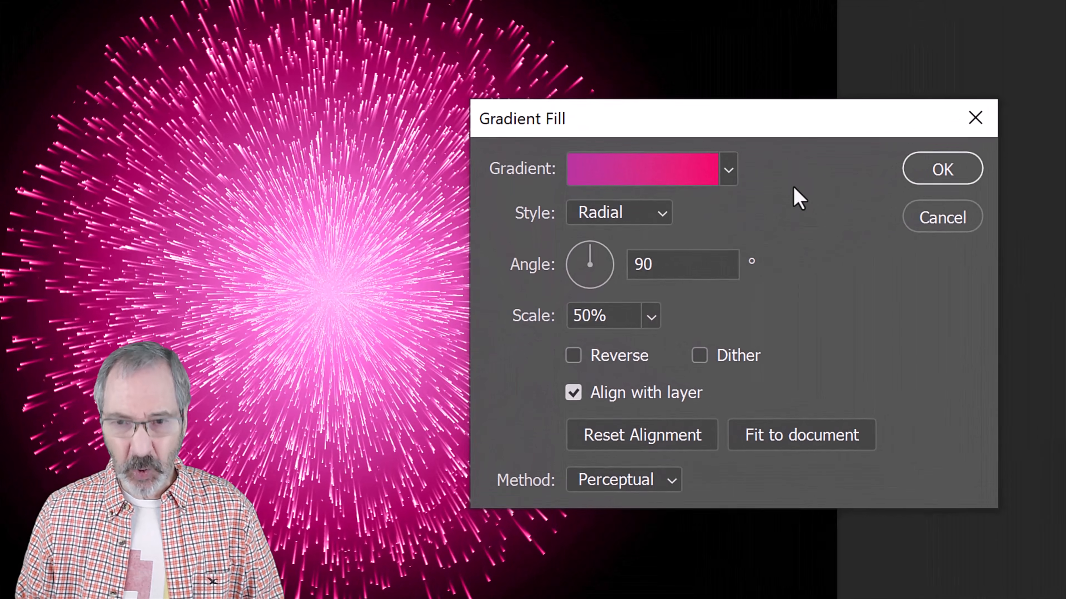
{"action": "left_click", "coordinate": [708, 188]}
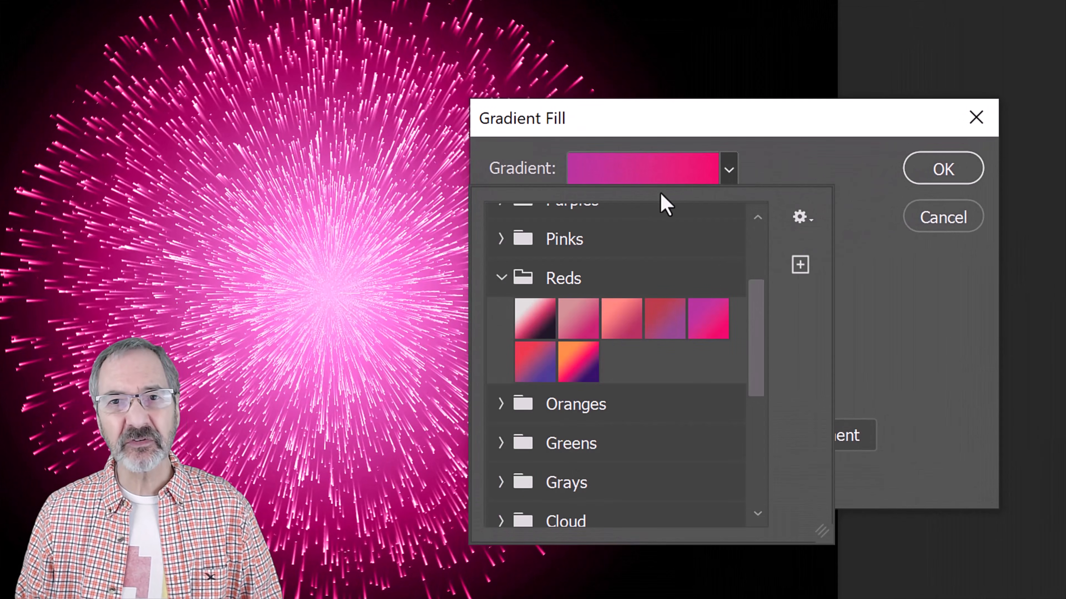
{"action": "left_click", "coordinate": [501, 277]}
{"action": "left_click_drag", "start_coordinate": [752, 336], "coordinate": [745, 287]}
{"action": "left_click", "coordinate": [501, 275]}
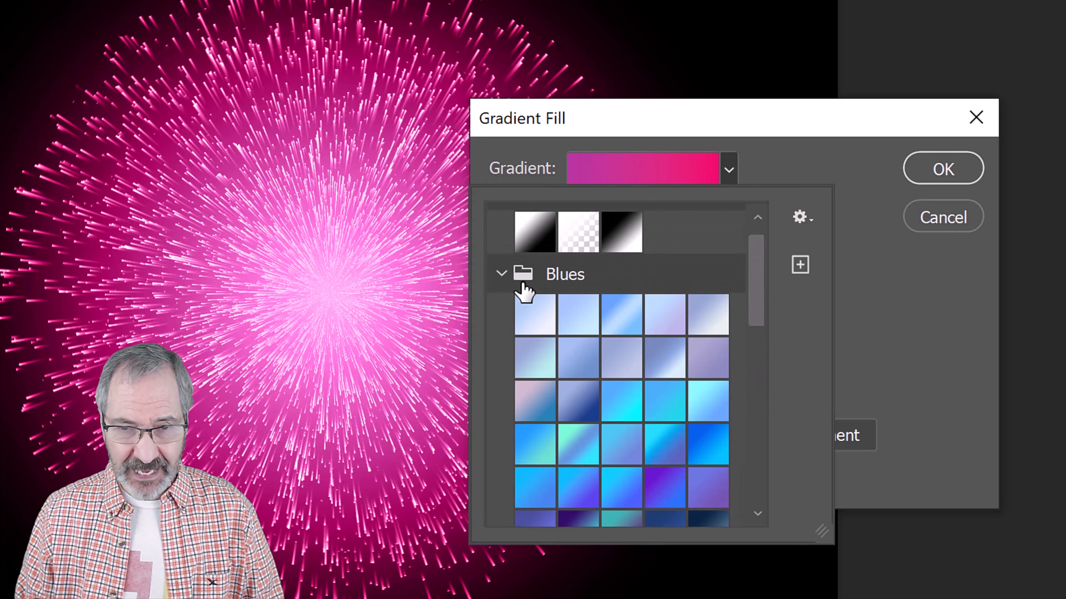
{"action": "left_click", "coordinate": [709, 444]}
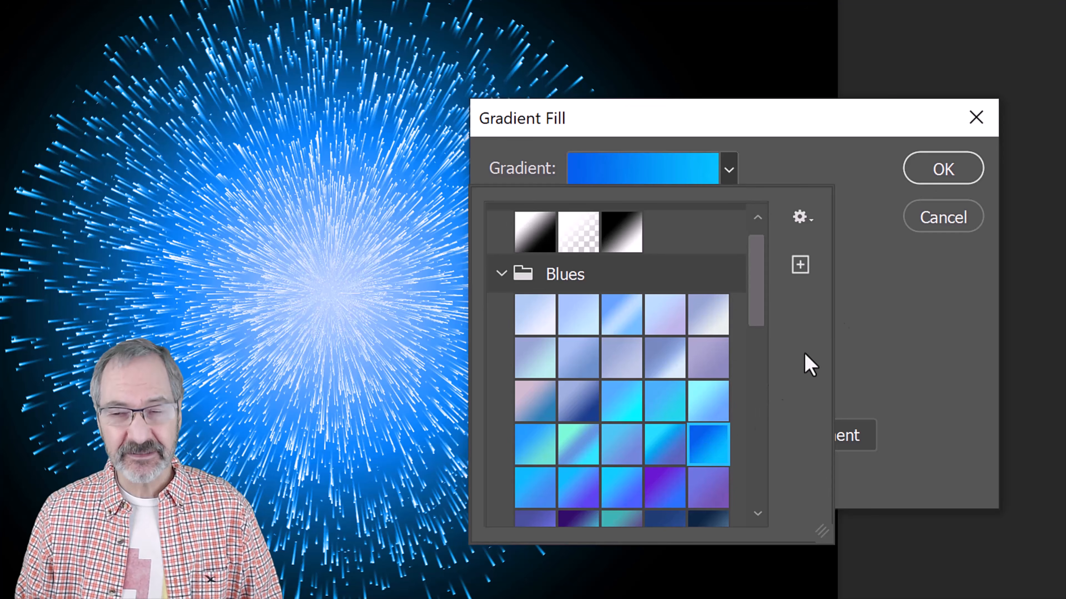
{"action": "left_click", "coordinate": [945, 172]}
{"action": "left_click", "coordinate": [945, 172]}
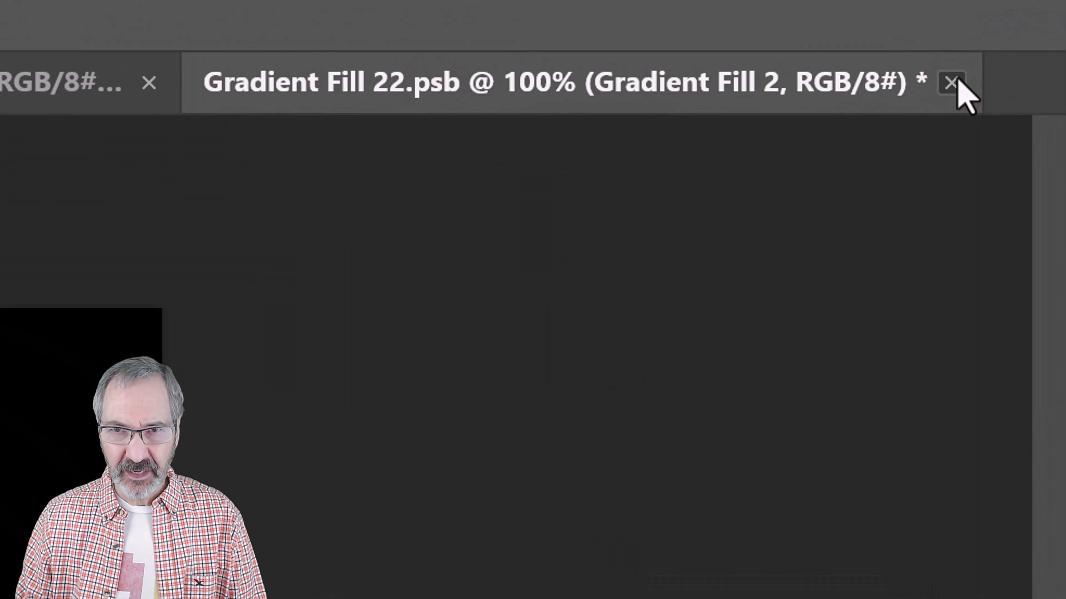
{"action": "left_click", "coordinate": [951, 82]}
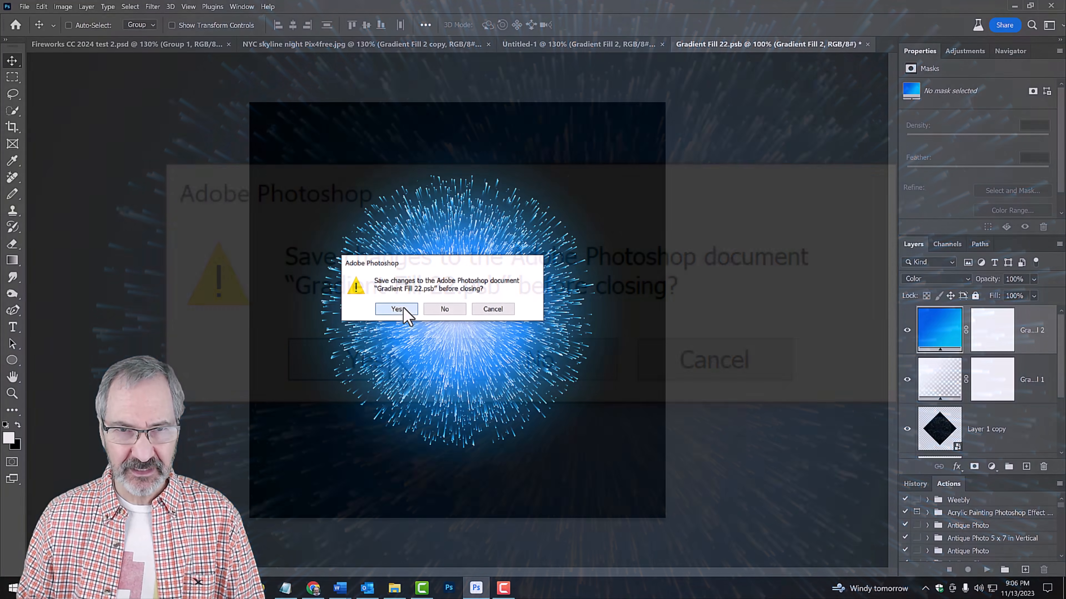
{"action": "left_click", "coordinate": [391, 356]}
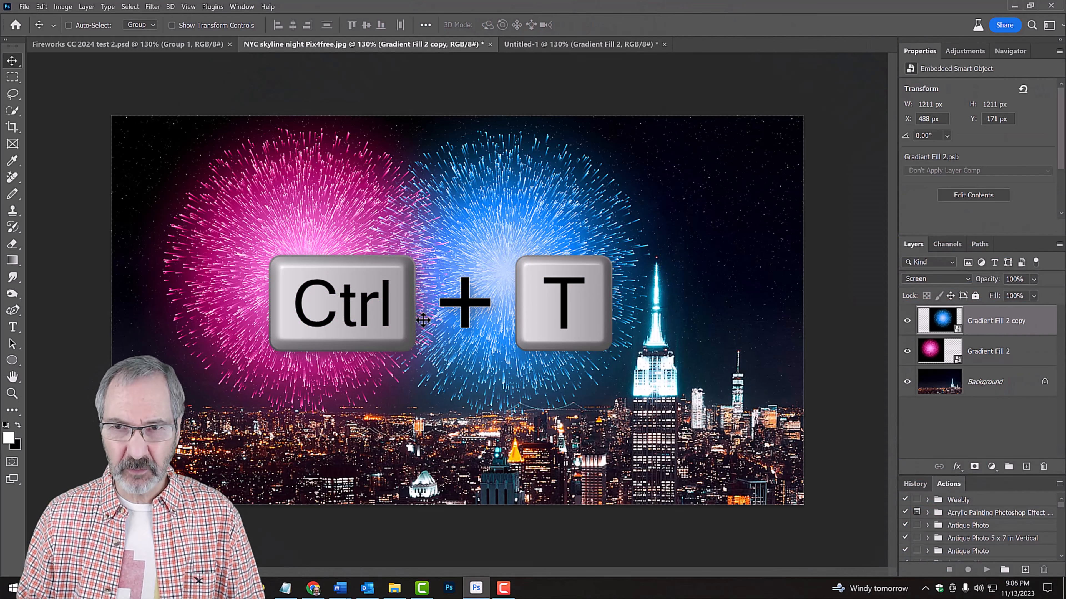
Shrink the blue burst around its centre and move it up and right, behind the Empire State Building's spire.
{"action": "key", "text": "ctrl+t"}
{"action": "left_click_drag", "start_coordinate": [723, 55], "coordinate": [665, 112]}
{"action": "left_click_drag", "start_coordinate": [507, 203], "coordinate": [675, 191]}
{"action": "key", "text": "Return"}
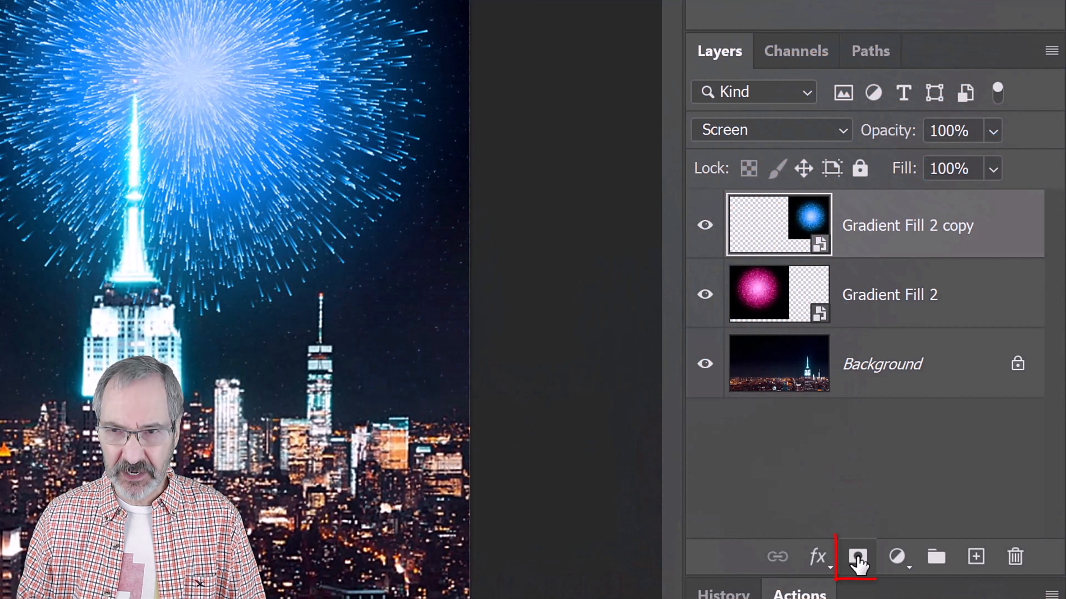
Add a layer mask to the blue burst and paint black with an enlarged brush over the Empire State Building's spire and tower.
{"action": "left_click", "coordinate": [858, 558]}
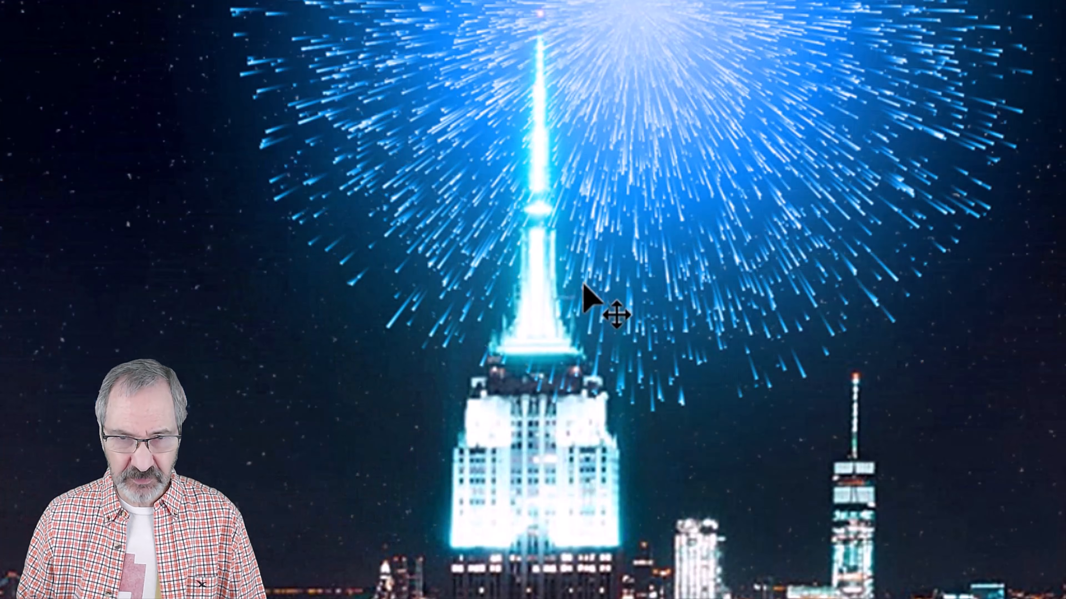
{"action": "key", "text": "b"}
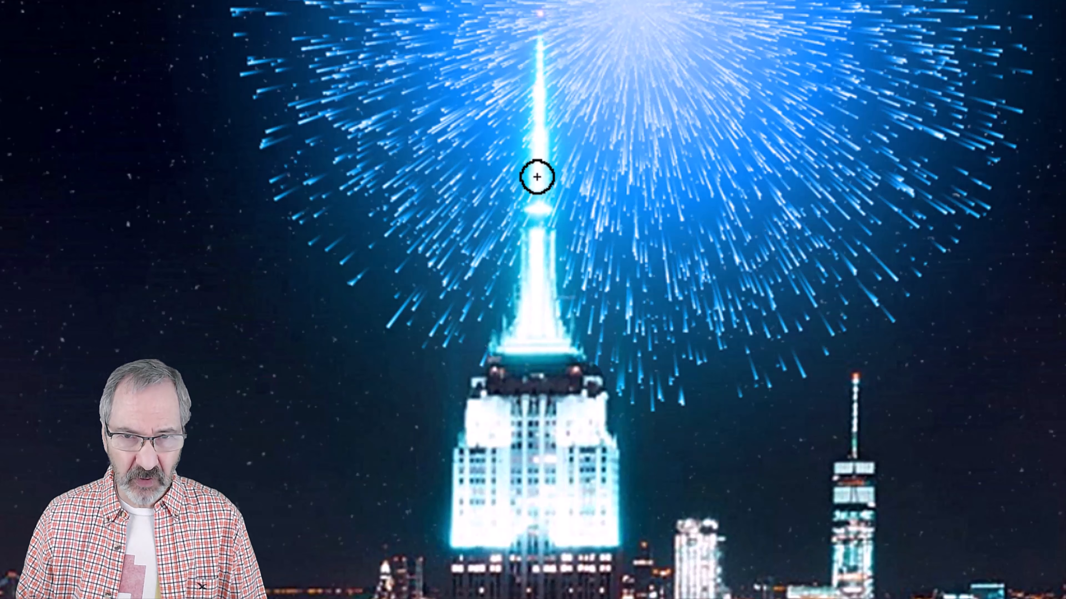
{"action": "key", "text": "bracketright"}
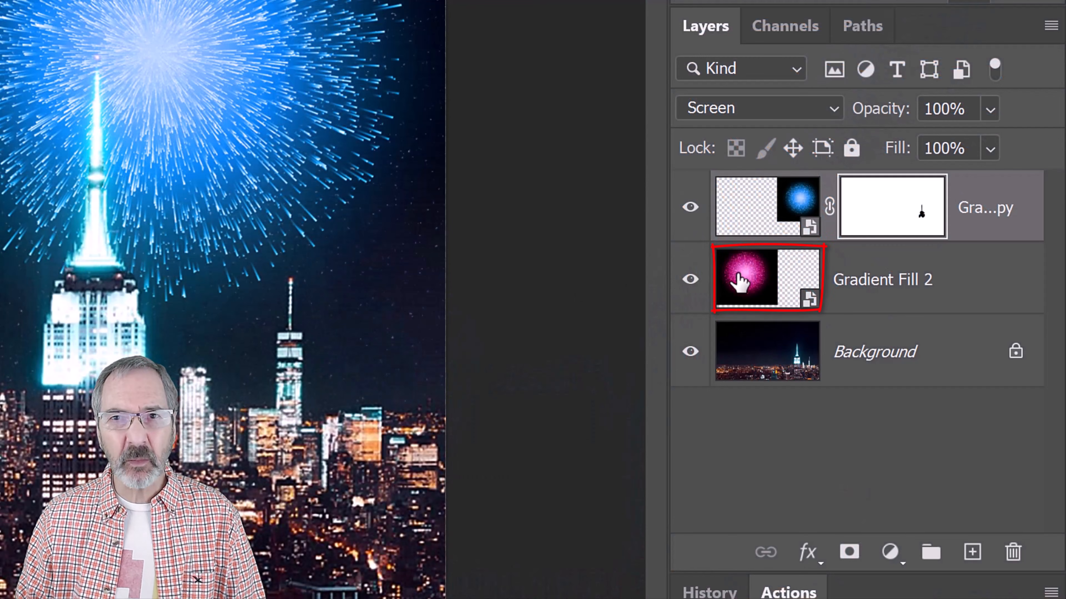
Copy the pink burst with New Smart Object via Copy and place the copy beside it, at about X 417 px, Y -159 px.
{"action": "left_click", "coordinate": [740, 282]}
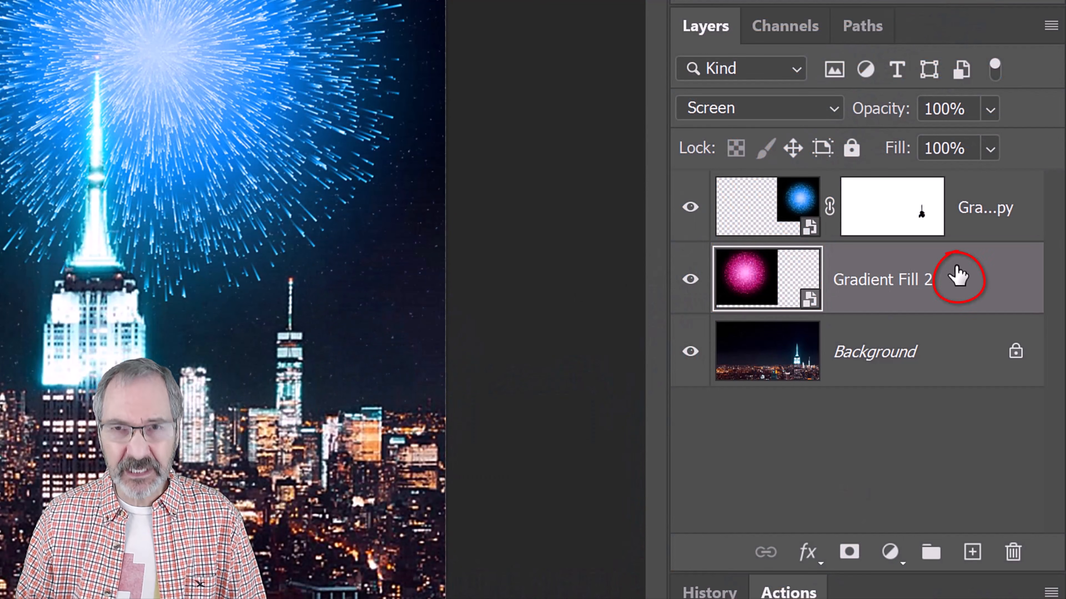
{"action": "right_click", "coordinate": [958, 277]}
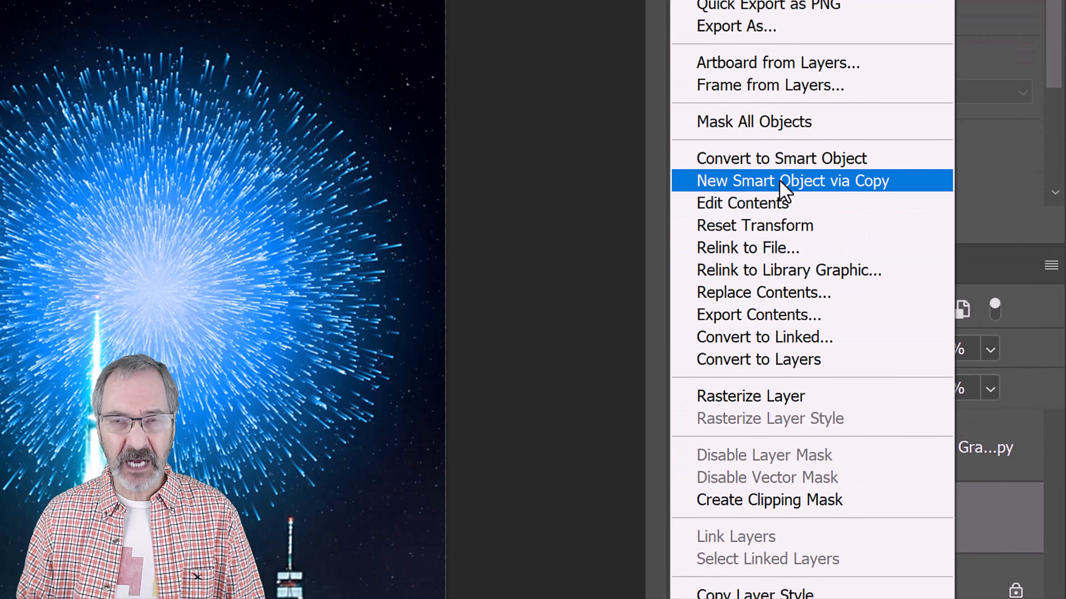
{"action": "left_click", "coordinate": [783, 182]}
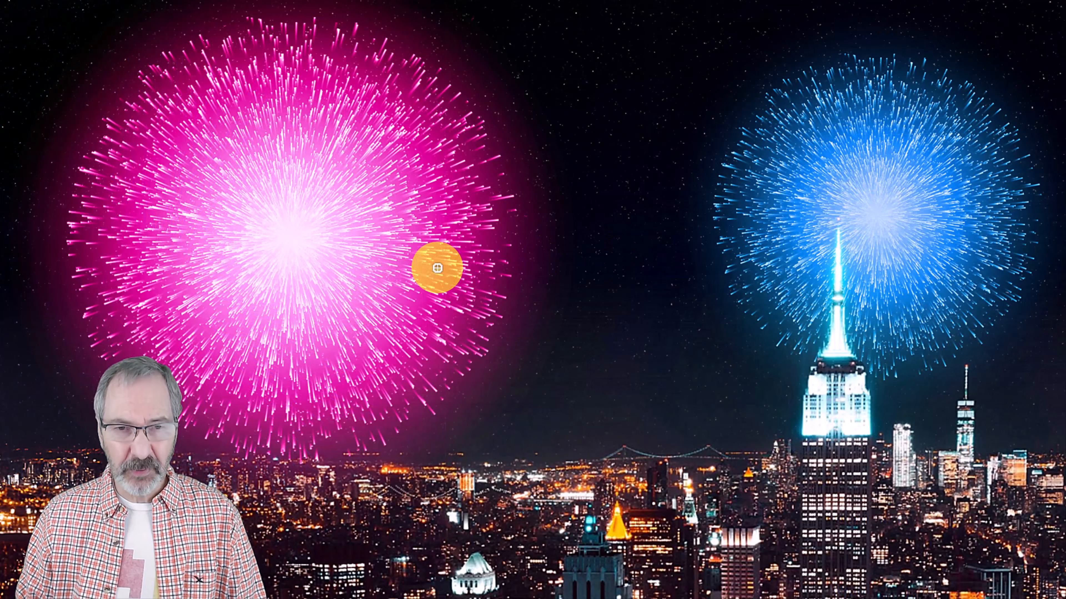
{"action": "key", "text": "v"}
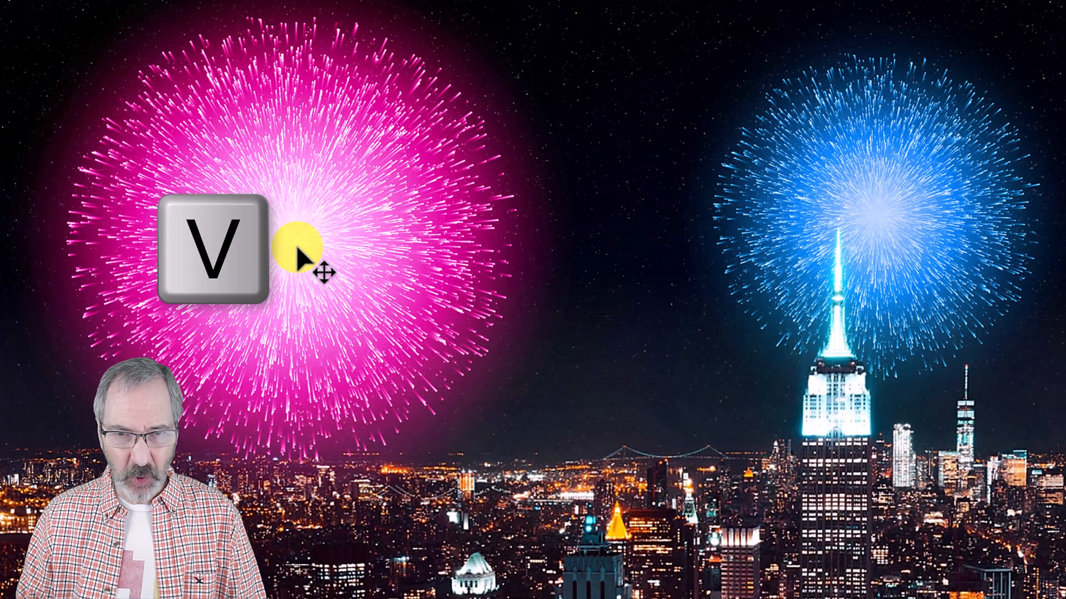
{"action": "left_click_drag", "start_coordinate": [297, 248], "coordinate": [567, 258]}
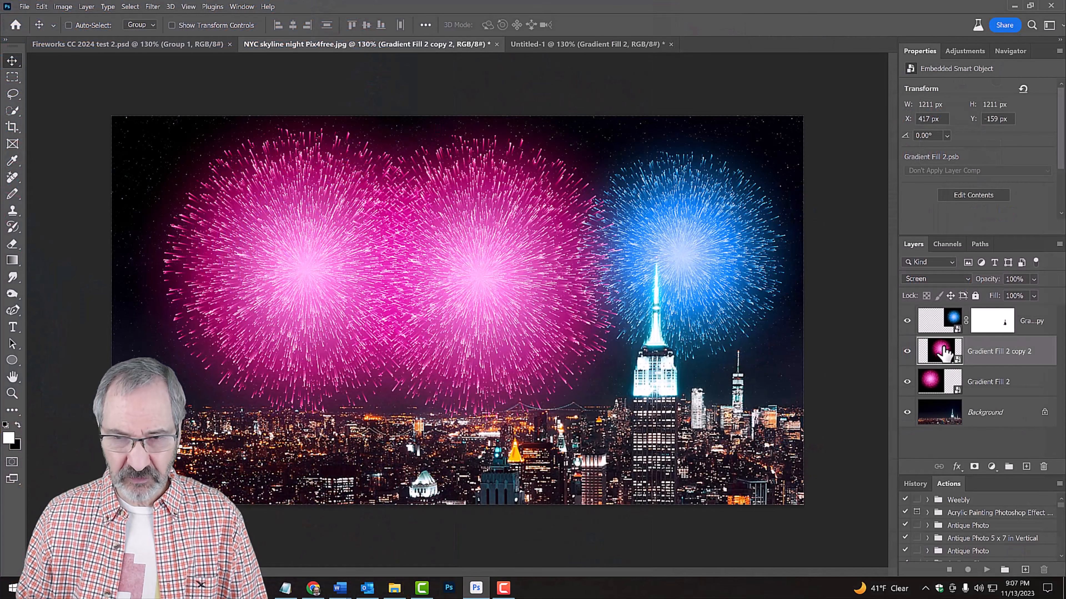
In the new copy's smart object contents, change the color gradient fill to the yellow-to-pink Oranges preset, and save and close the contents.
{"action": "double_click", "coordinate": [943, 353]}
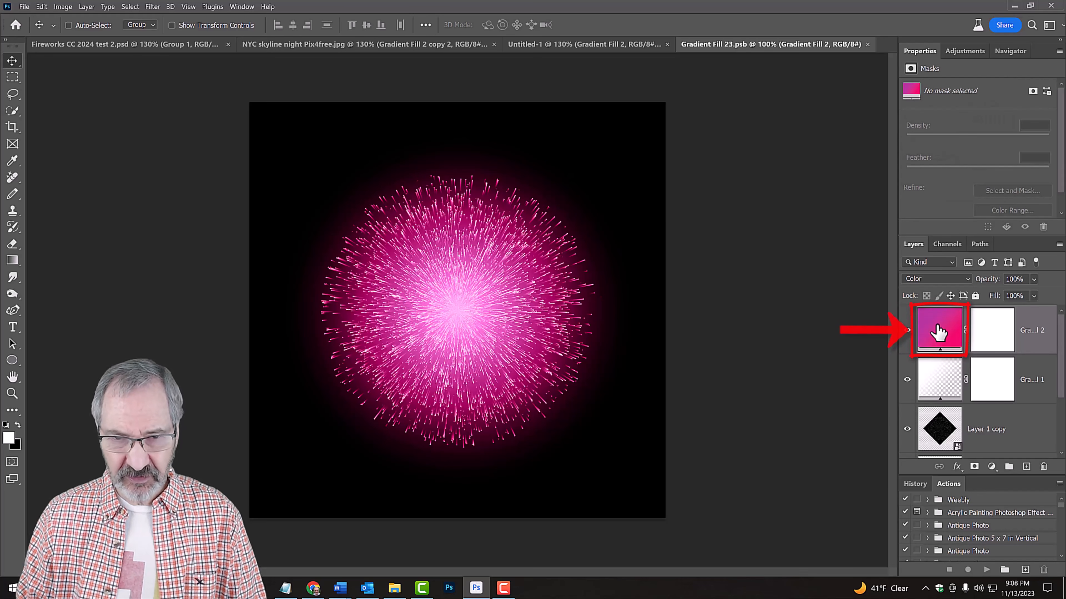
{"action": "double_click", "coordinate": [939, 332]}
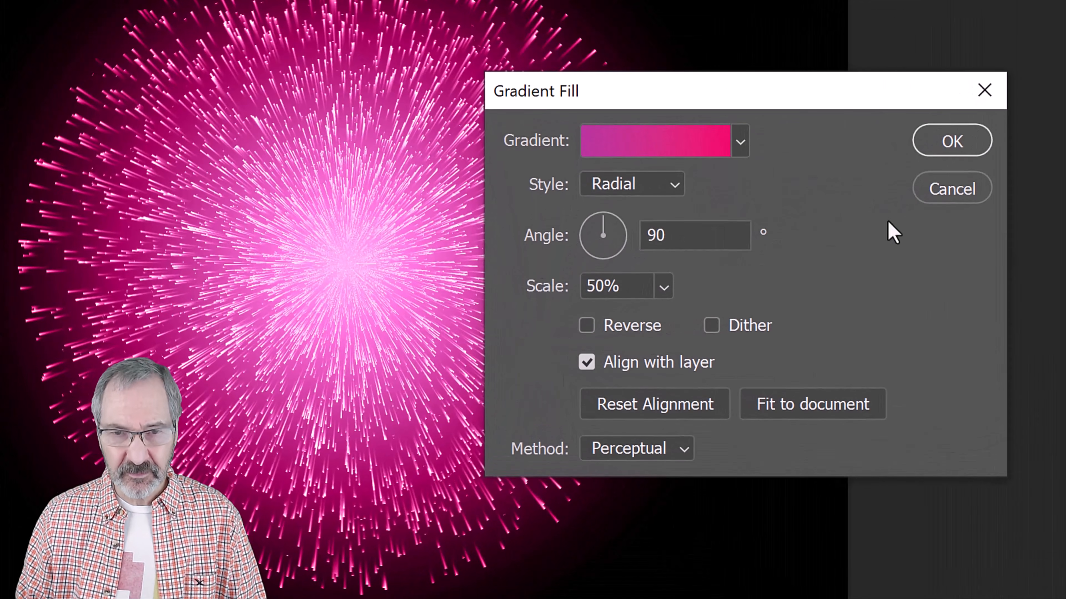
{"action": "left_click", "coordinate": [741, 143]}
{"action": "left_click", "coordinate": [515, 245]}
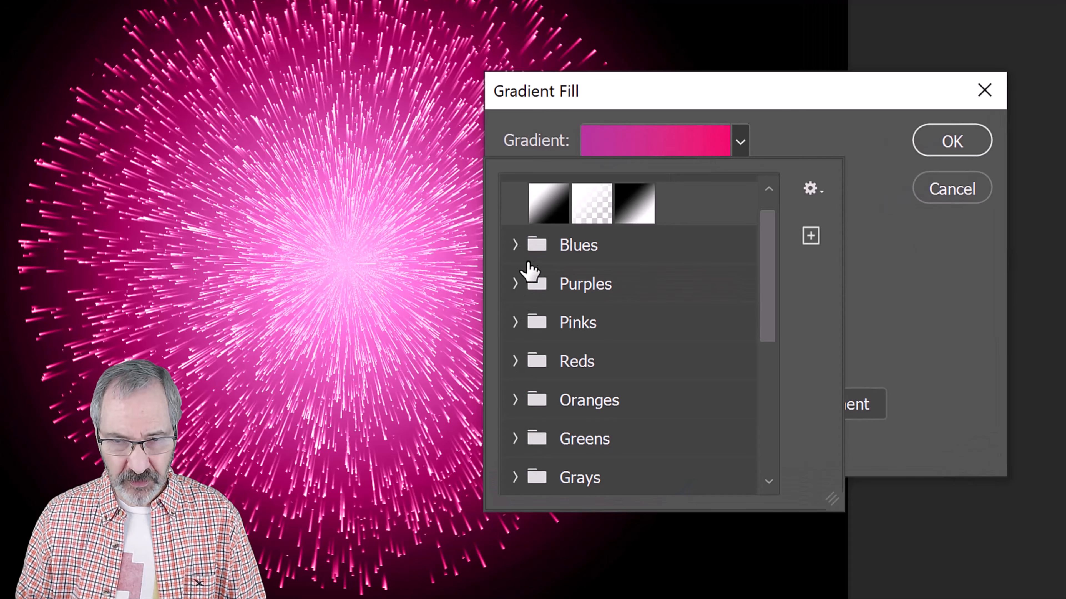
{"action": "left_click", "coordinate": [515, 401]}
{"action": "left_click", "coordinate": [632, 447]}
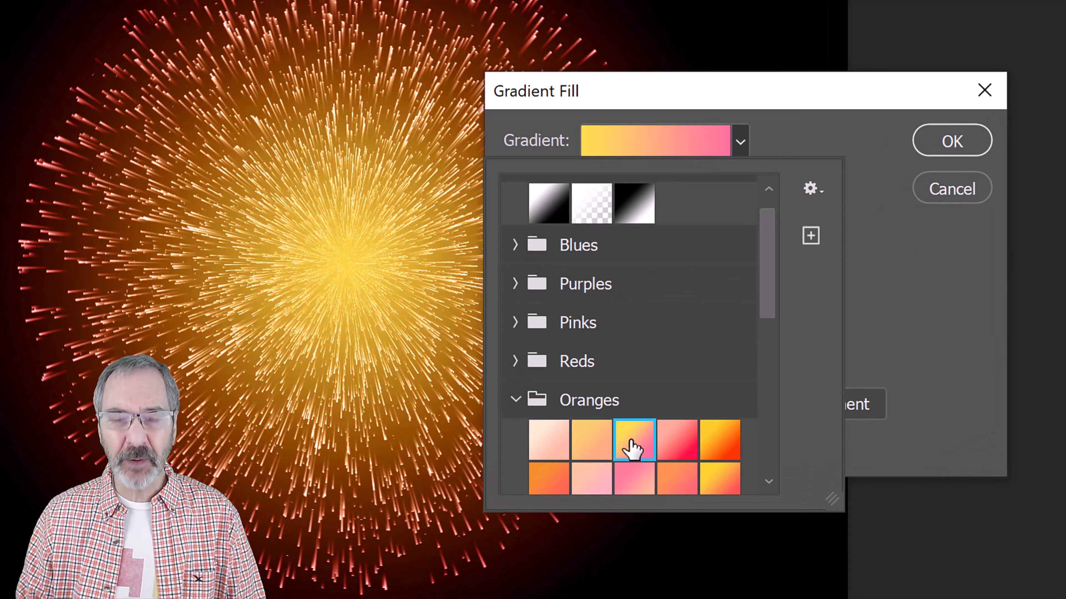
{"action": "left_click", "coordinate": [957, 142]}
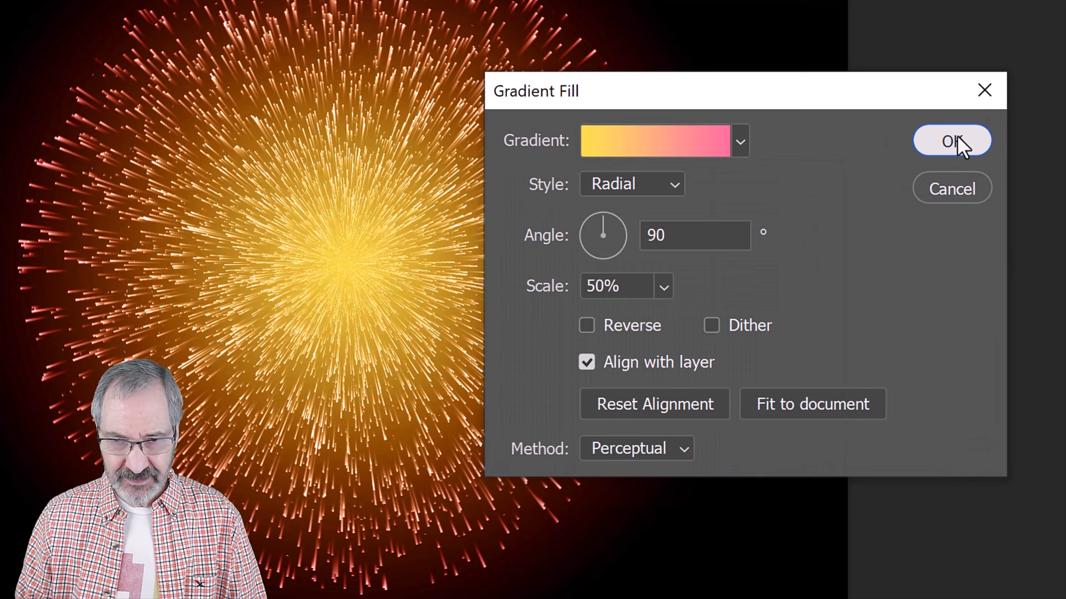
{"action": "left_click", "coordinate": [956, 142]}
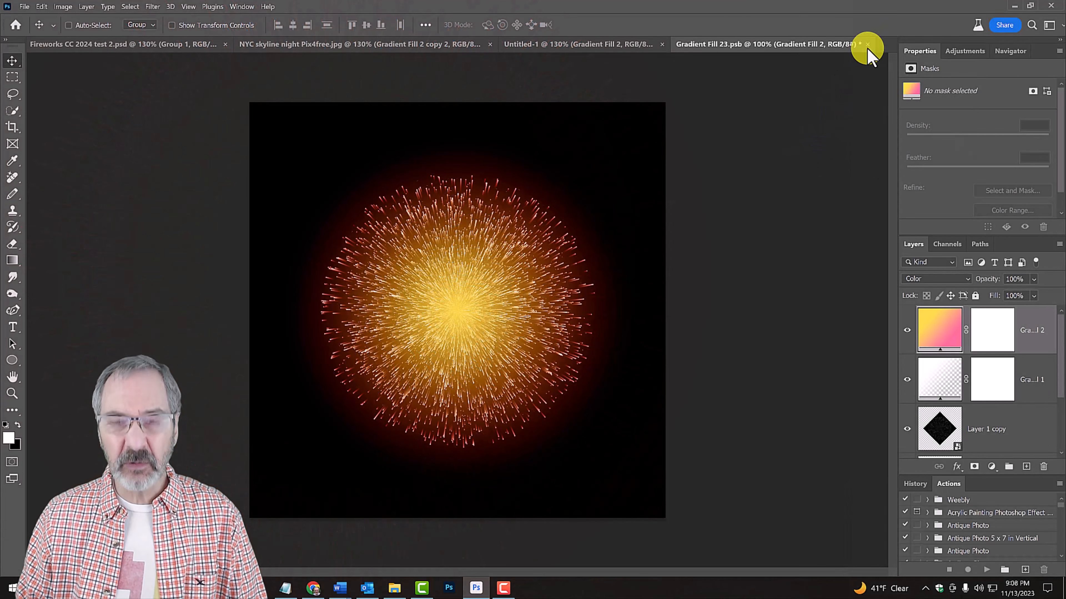
{"action": "left_click", "coordinate": [867, 45]}
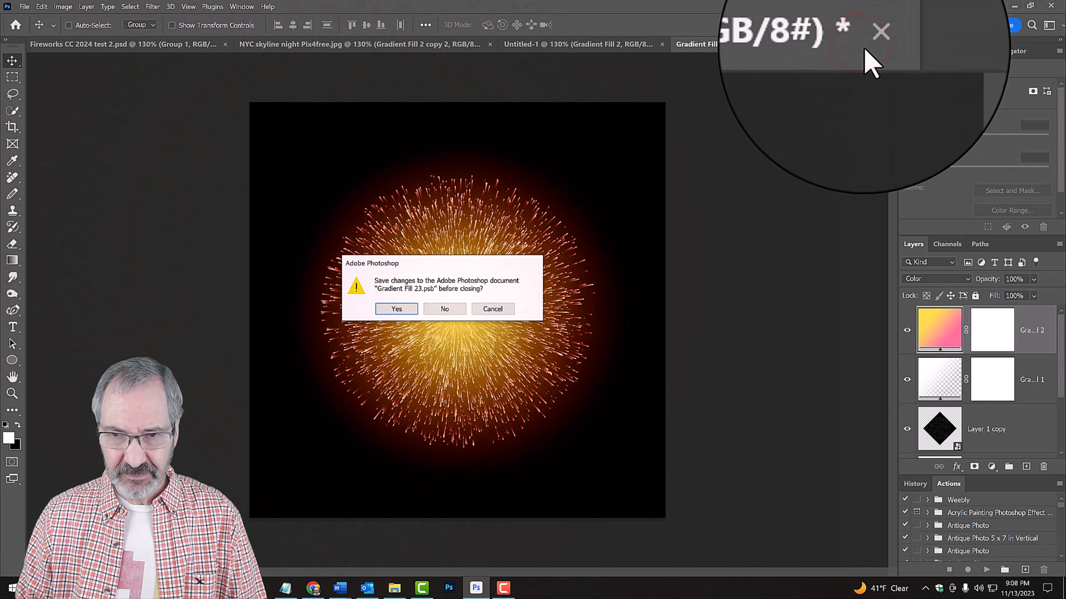
{"action": "left_click", "coordinate": [399, 309]}
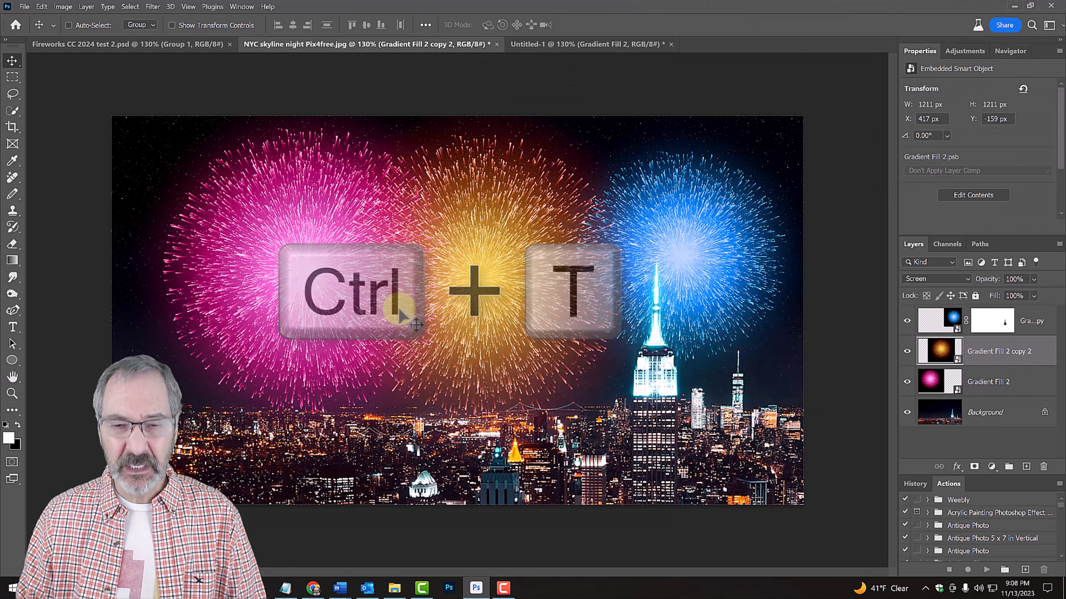
Scale the orange burst around its centre to about 93% and move it down between the pink and blue bursts, just above the skyline.
{"action": "key", "text": "ctrl+t"}
{"action": "left_click_drag", "start_coordinate": [699, 59], "coordinate": [616, 164]}
{"action": "left_click_drag", "start_coordinate": [504, 198], "coordinate": [505, 245]}
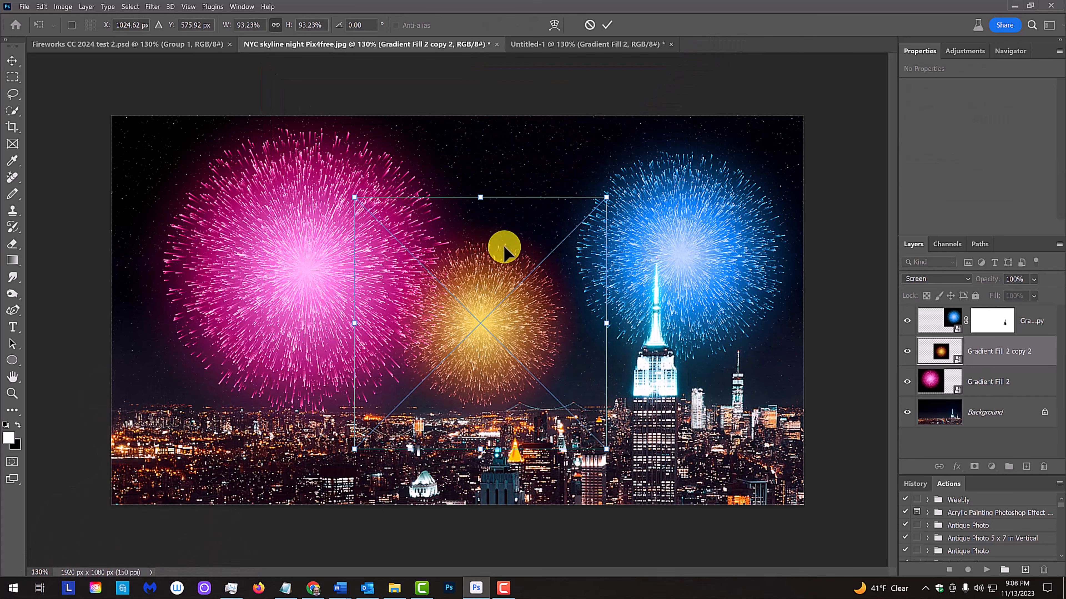
{"action": "left_click", "coordinate": [609, 26]}
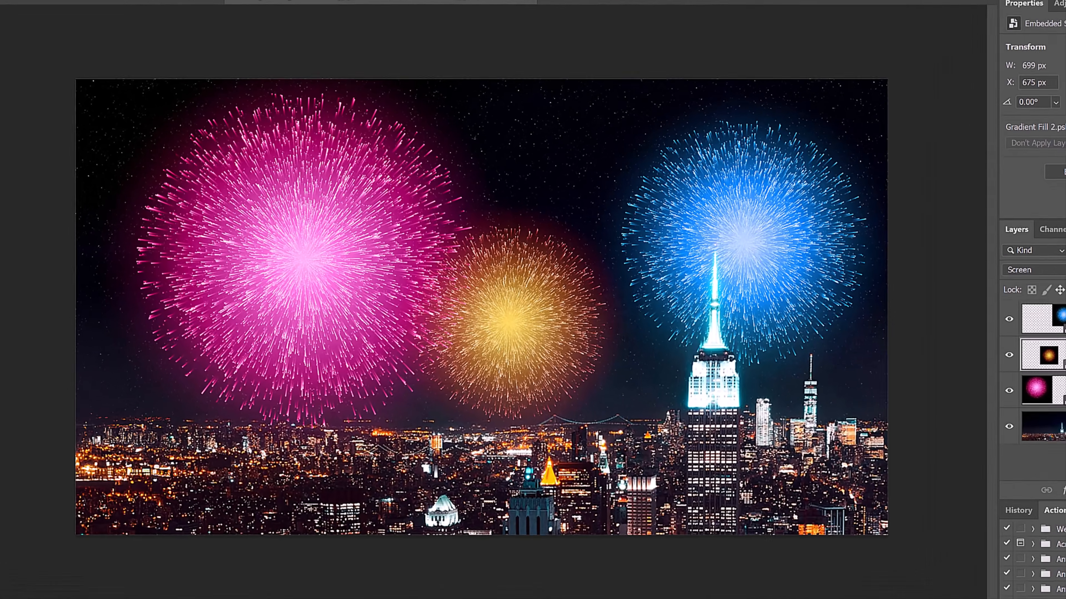